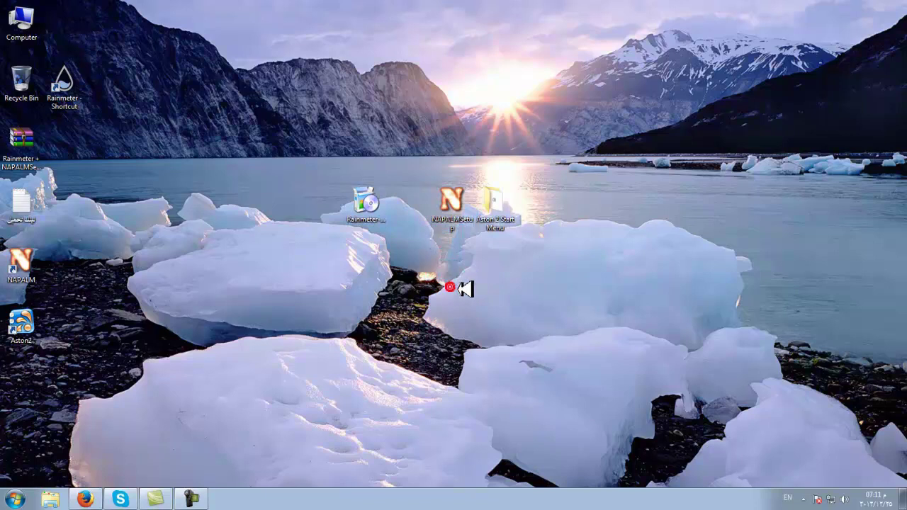
Step: Move the Aston 2 Start Menu folder away from the NAPALMSetup installer and select the three setup items one after another
left_click_drag(496, 204, 581, 230)
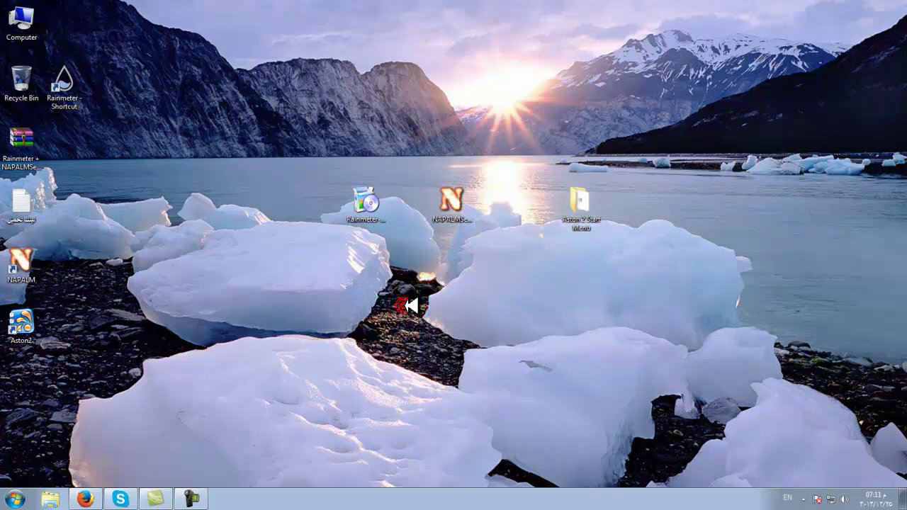
left_click_drag(627, 300, 290, 212)
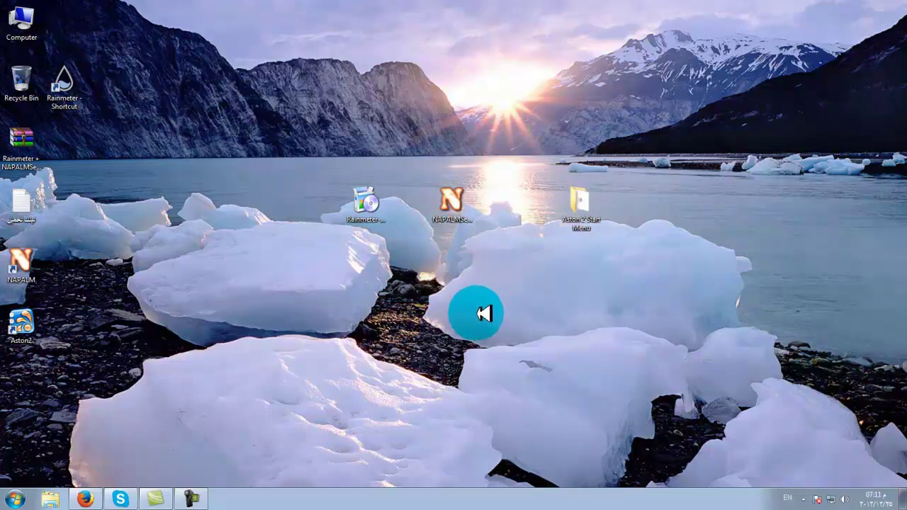
left_click(361, 195)
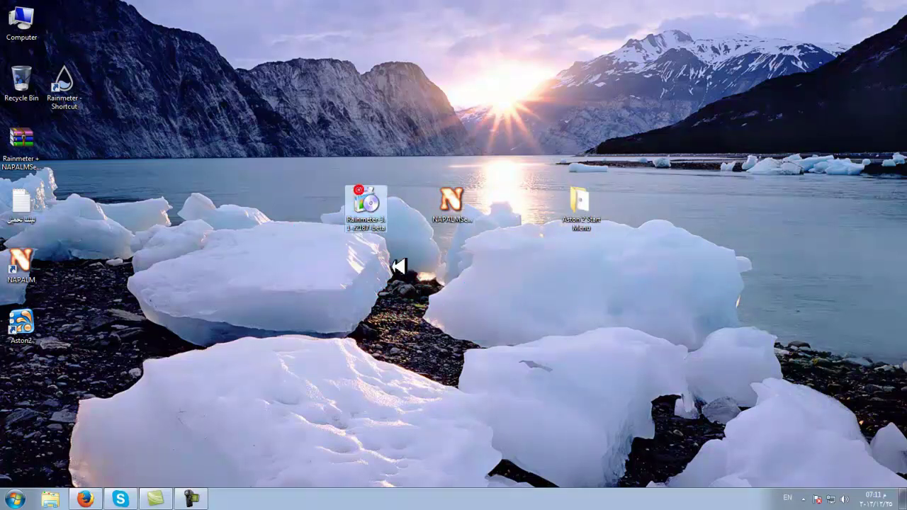
left_click(444, 204)
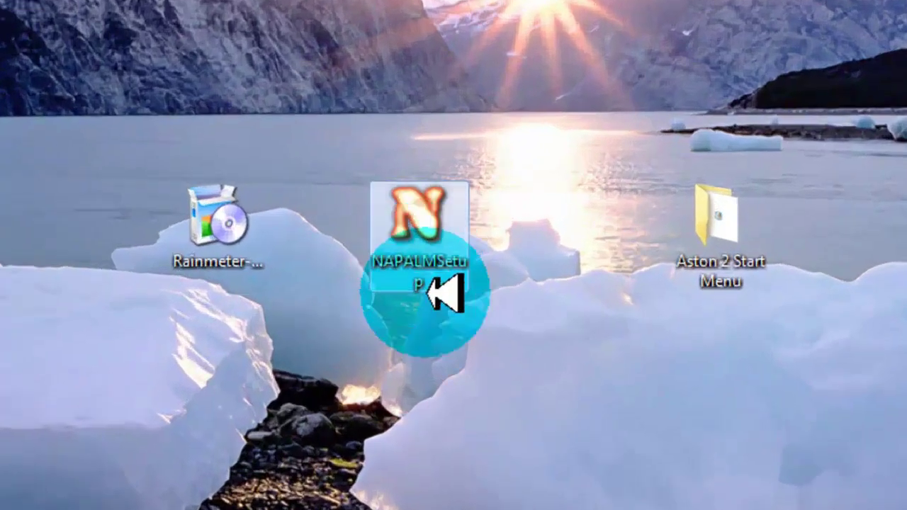
left_click(550, 271)
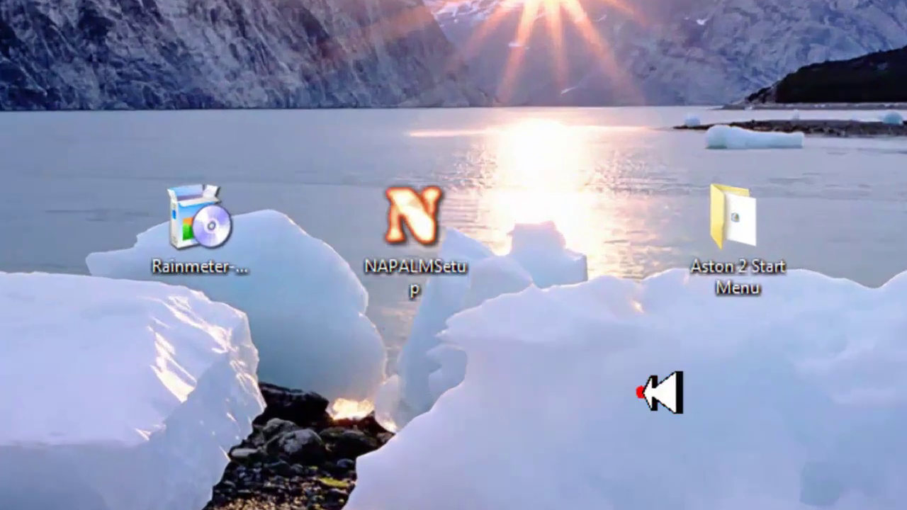
left_click(599, 206)
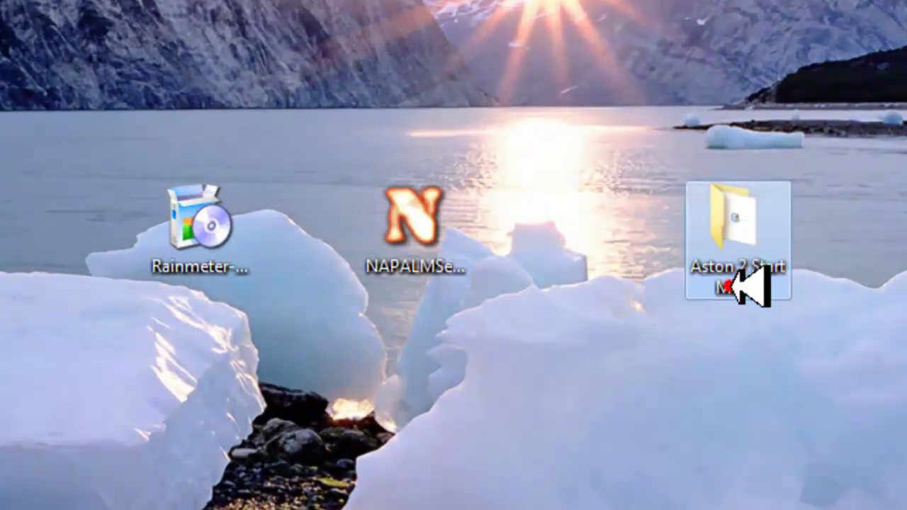
right_click(668, 449)
left_click(715, 507)
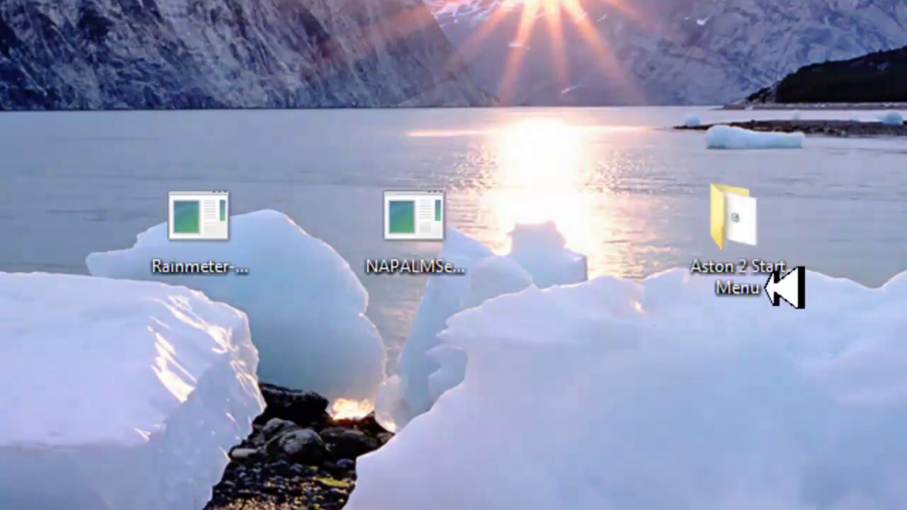
right_click(768, 249)
left_click(427, 230)
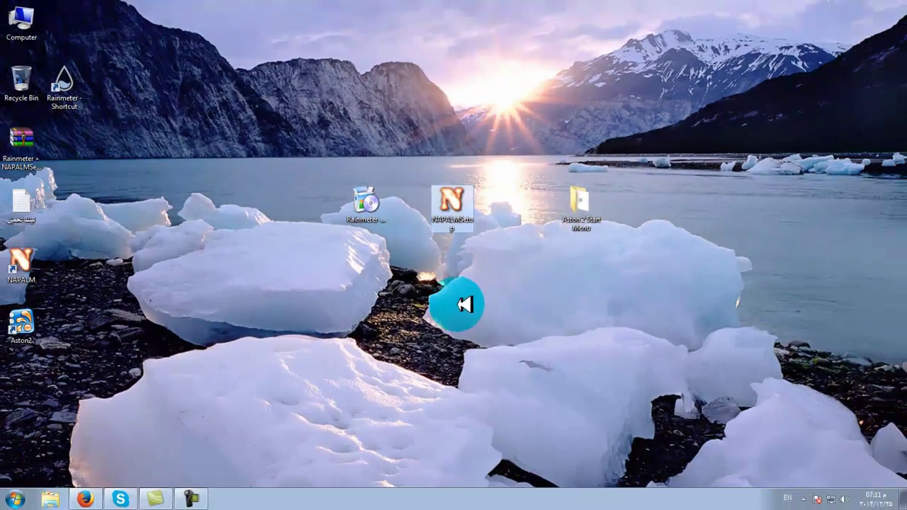
left_click(195, 186)
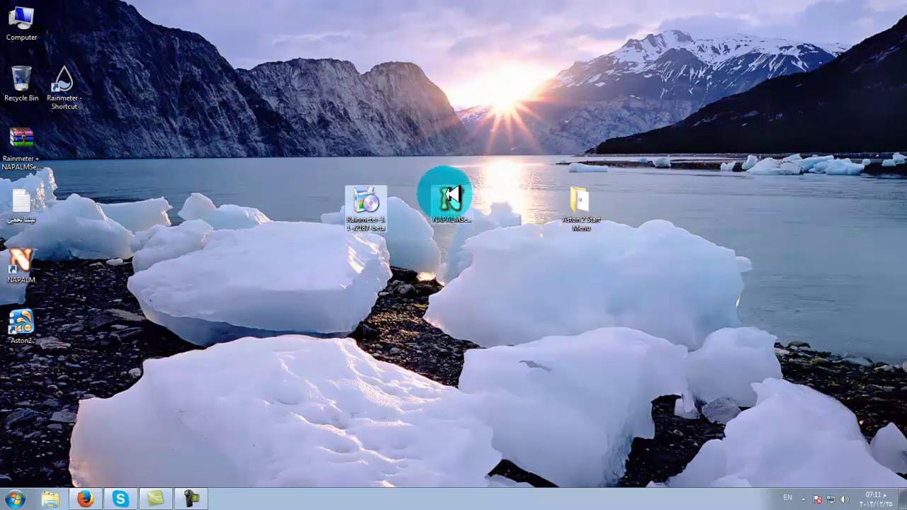
Step: Move NAPALMSetup, the Aston 2 Start Menu folder and the Rainmeter installer in line with the other desktop icons
left_click_drag(451, 195, 260, 359)
left_click_drag(31, 370, 28, 374)
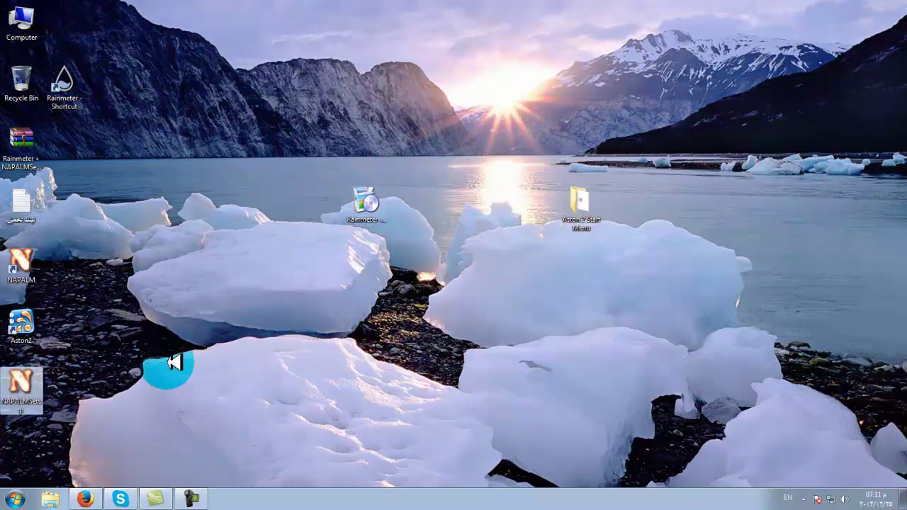
left_click_drag(578, 204, 357, 344)
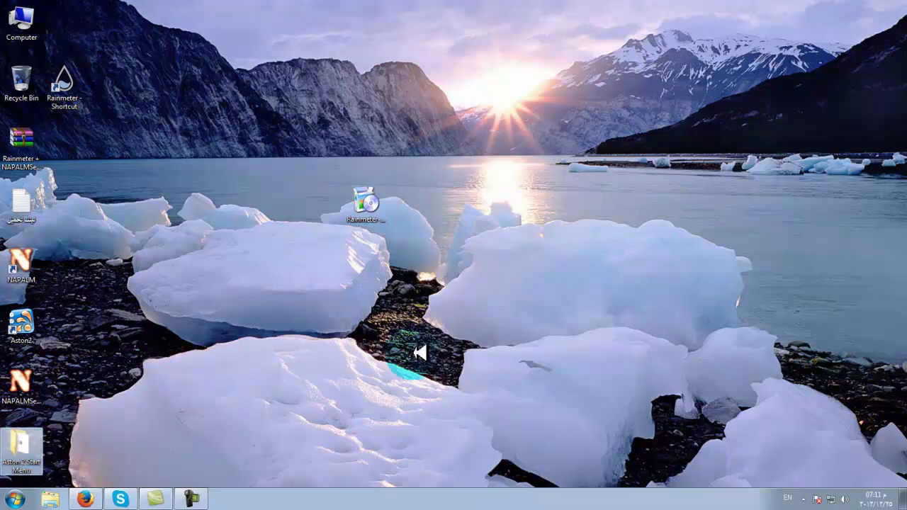
left_click(375, 207)
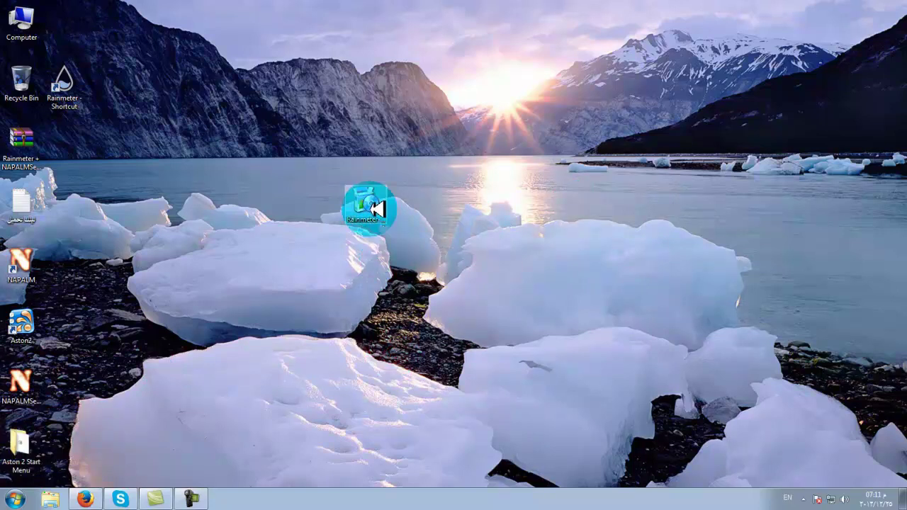
left_click_drag(375, 212, 330, 200)
left_click_drag(87, 7, 85, 10)
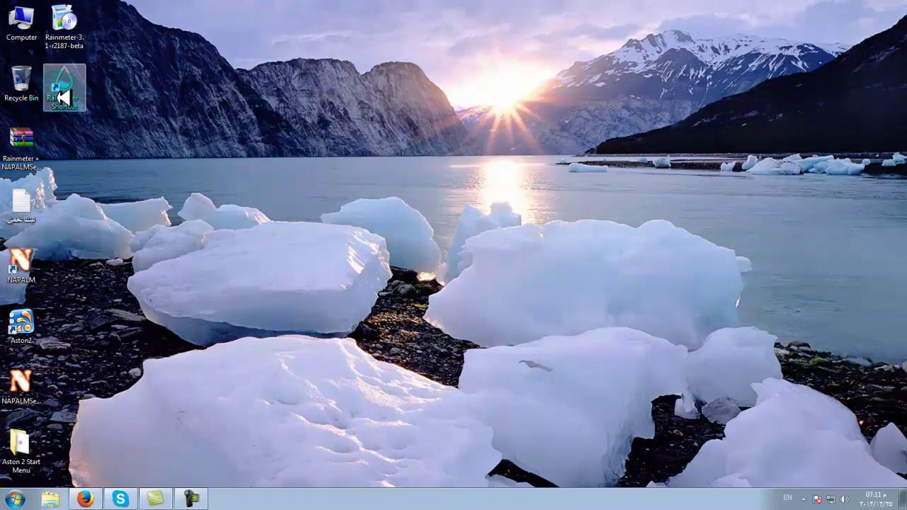
Step: Launch Rainmeter from its desktop shortcut and put the shortcut back below the Rainmeter installer
left_click_drag(69, 92, 283, 150)
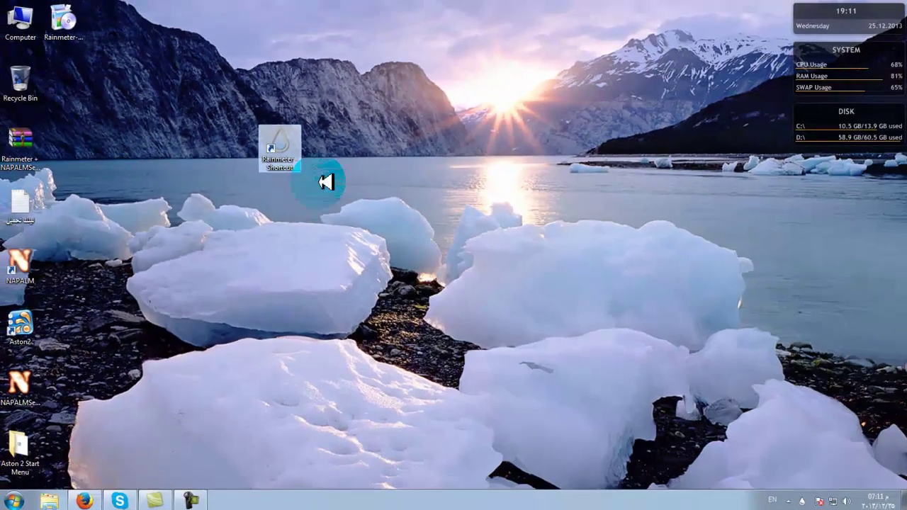
left_click_drag(279, 147, 67, 69)
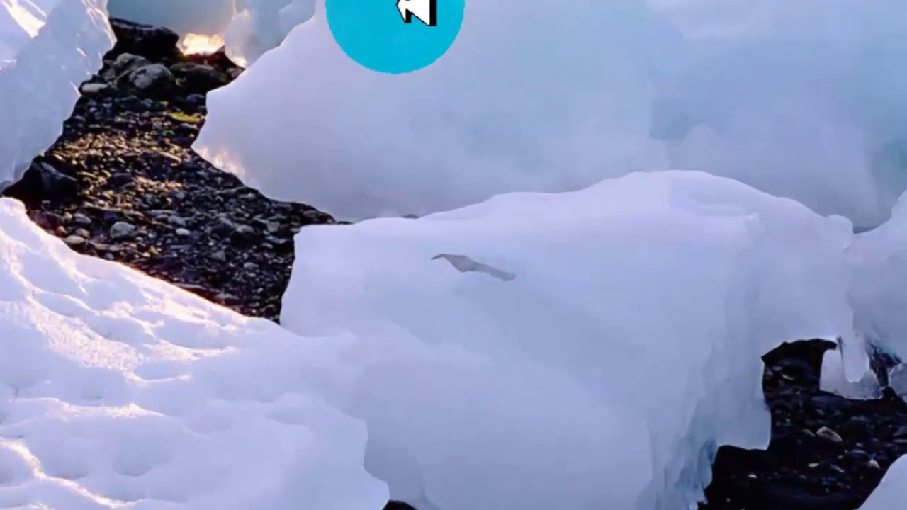
right_click(513, 258)
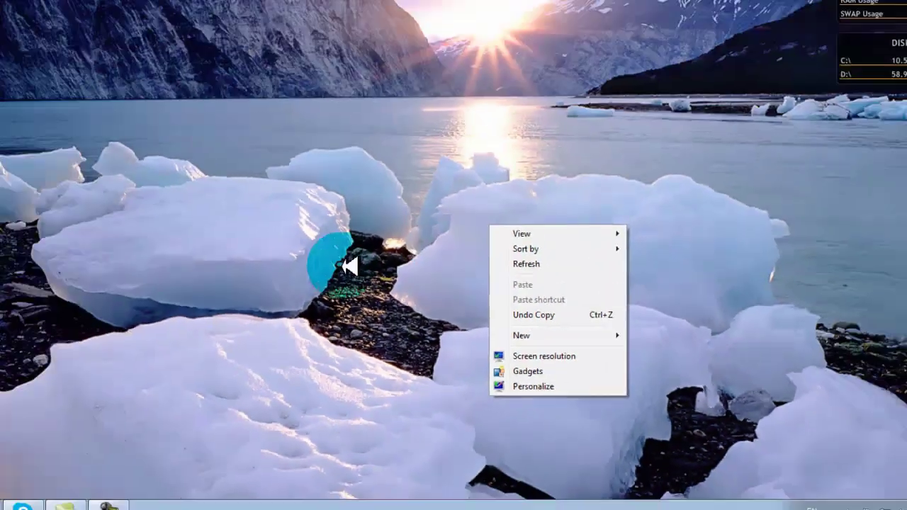
left_click(347, 267)
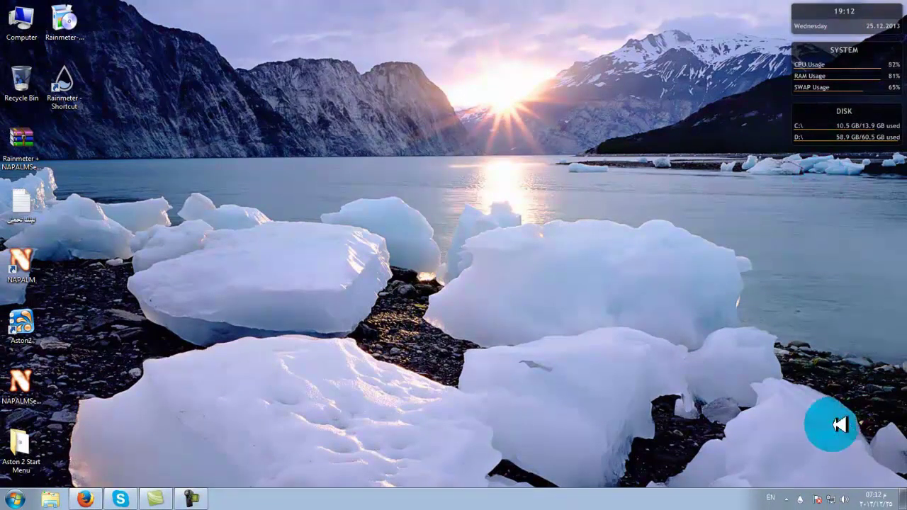
Step: Load the Google.ini skin from Rainmeter's illustro set onto the desktop
right_click(806, 500)
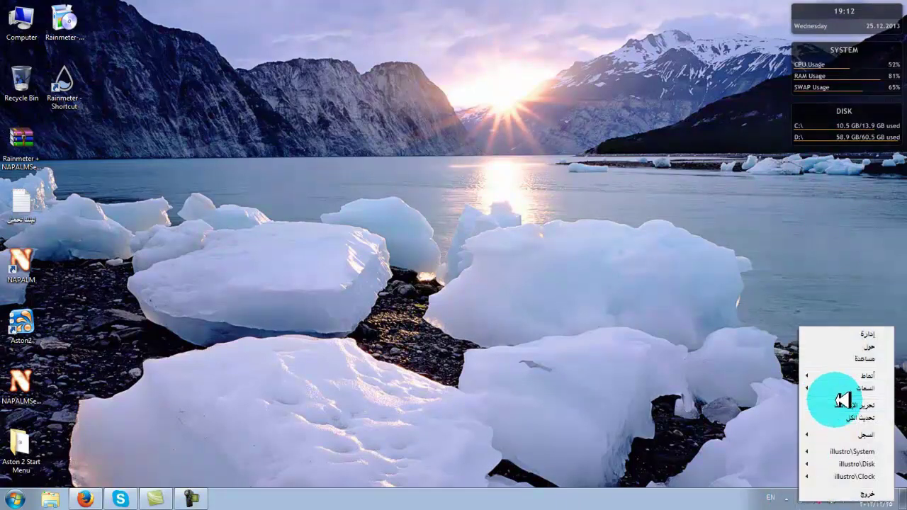
mouse_move(828, 374)
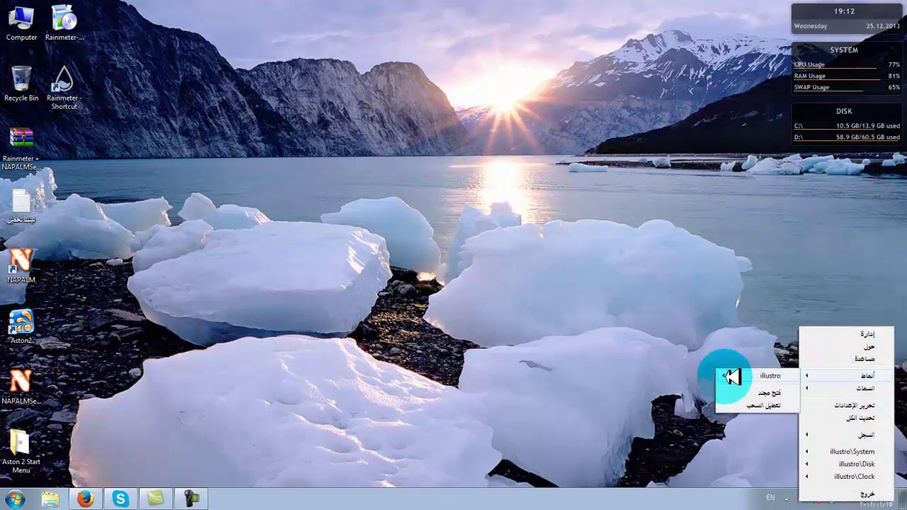
mouse_move(732, 376)
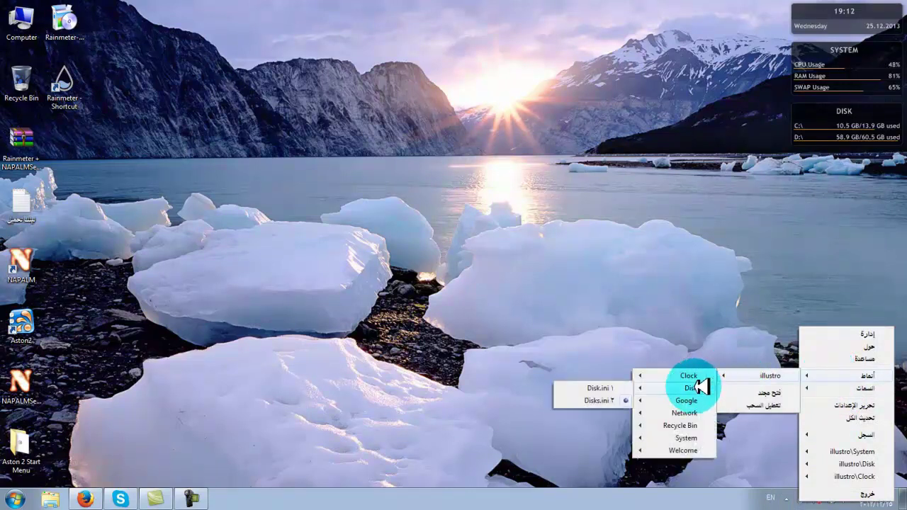
mouse_move(692, 401)
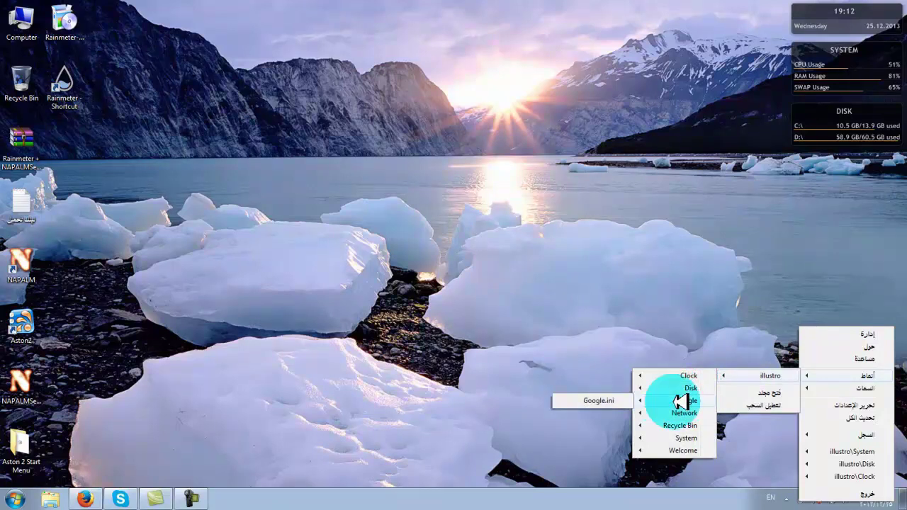
left_click(622, 400)
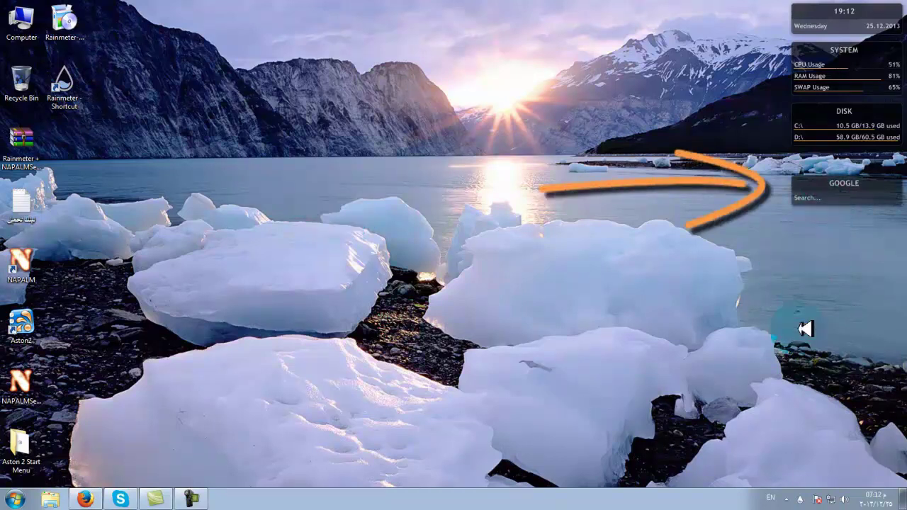
right_click(790, 500)
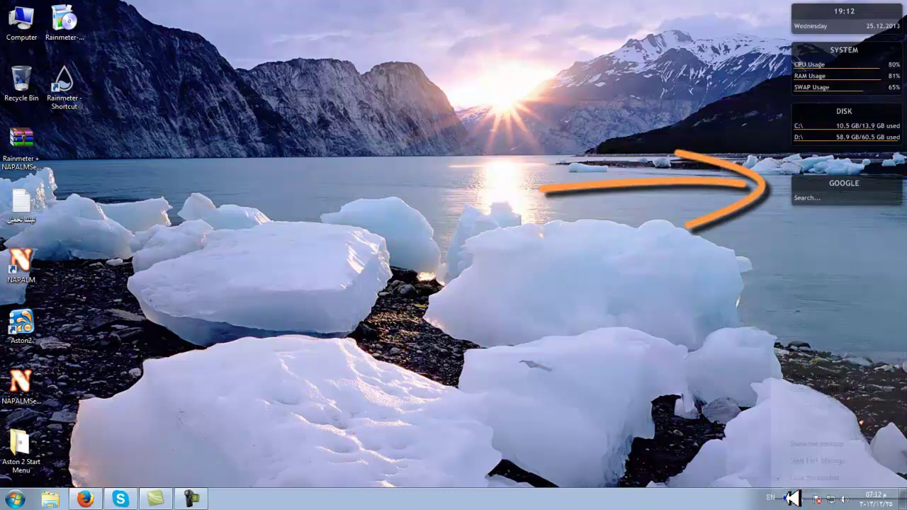
left_click(659, 464)
left_click(801, 498)
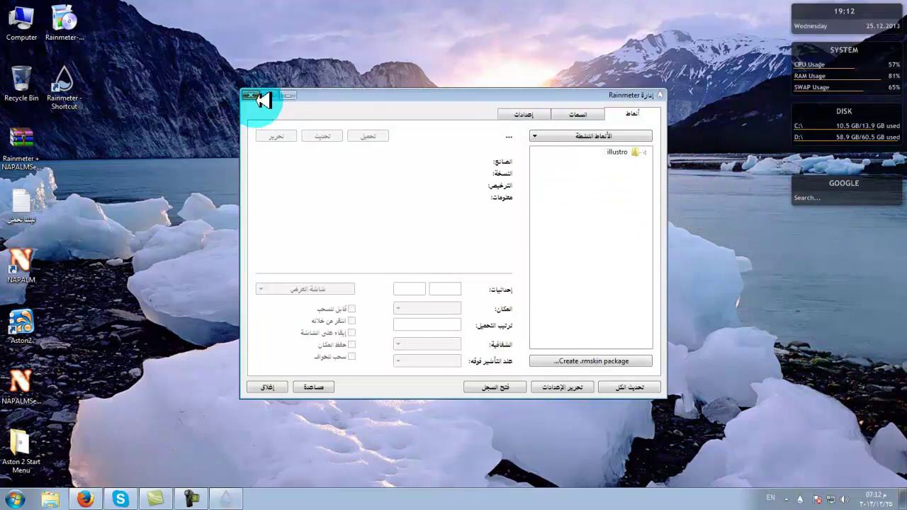
left_click(255, 94)
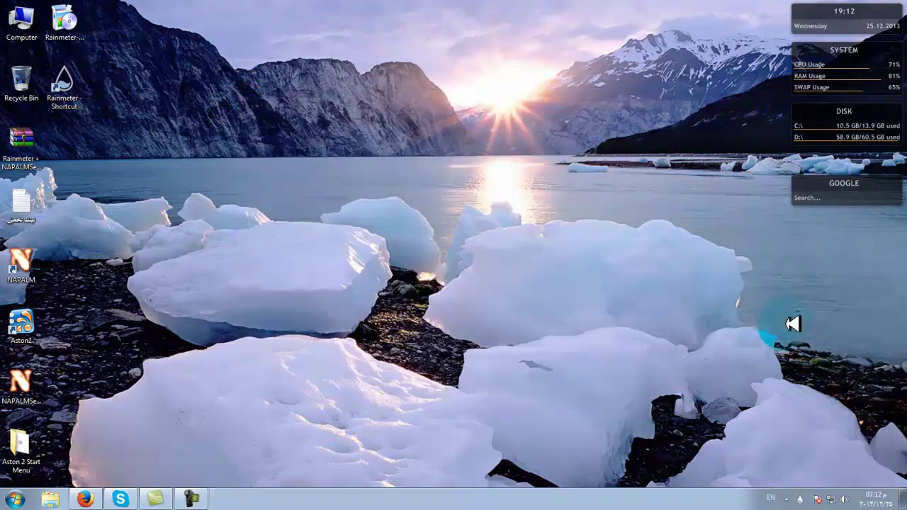
Step: Load the Network skin from Rainmeter's illustro set onto the desktop
right_click(805, 500)
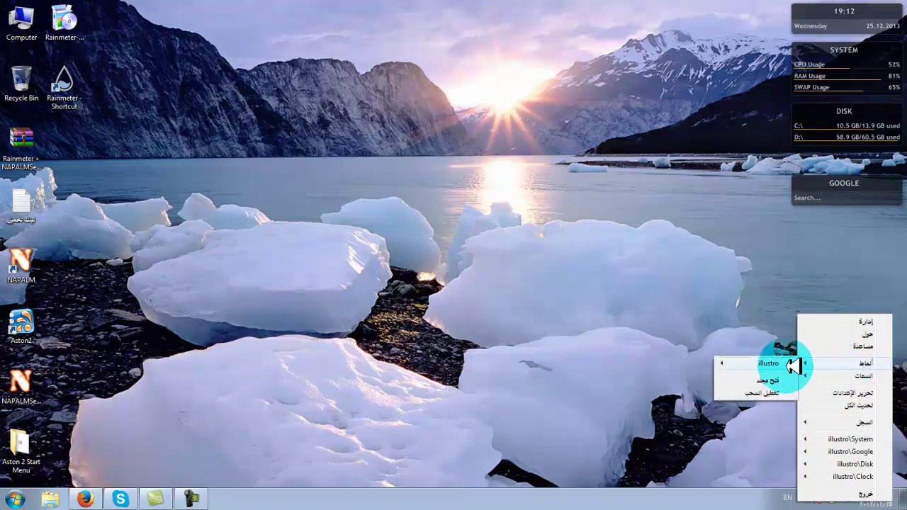
mouse_move(789, 362)
left_click(595, 400)
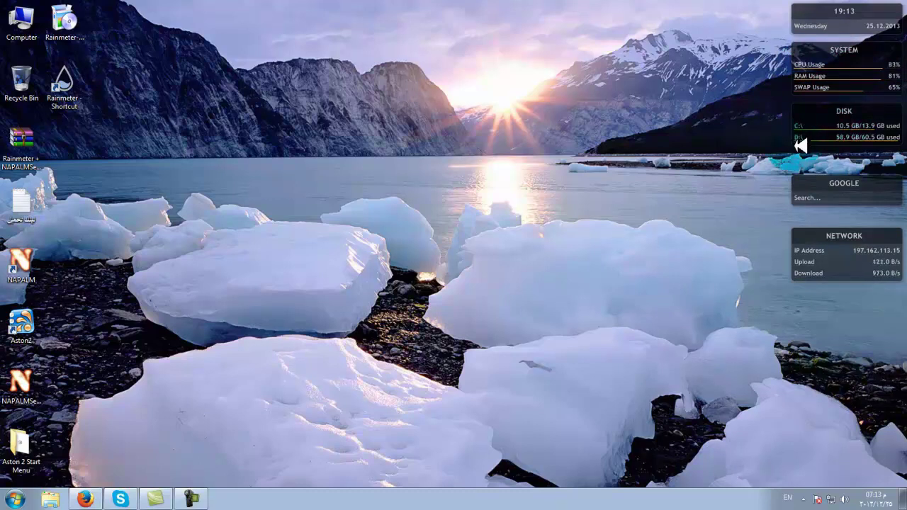
Step: Activate the search field of the Google widget and leave it without entering a query
left_click(760, 324)
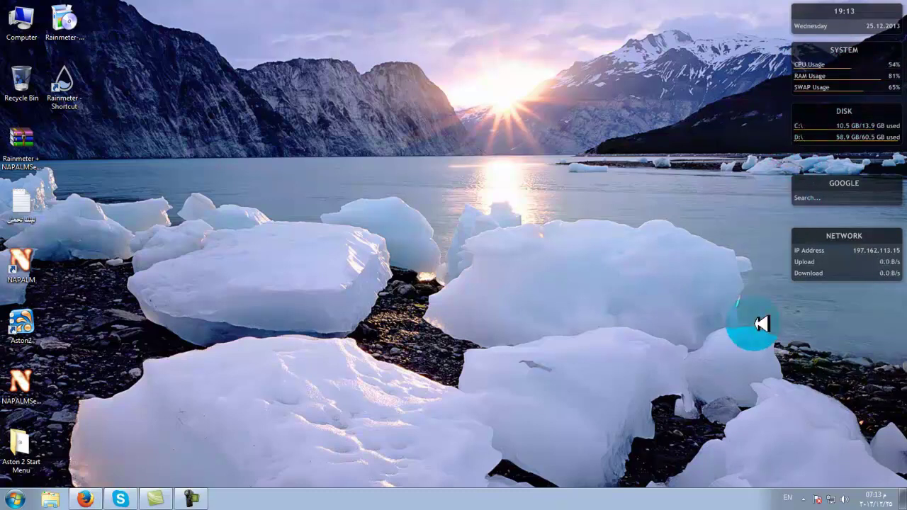
left_click(854, 217)
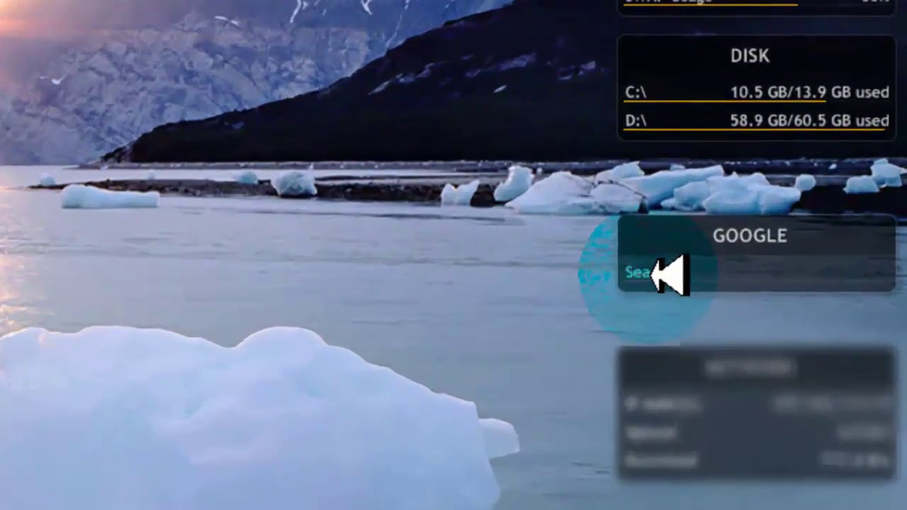
left_click(651, 274)
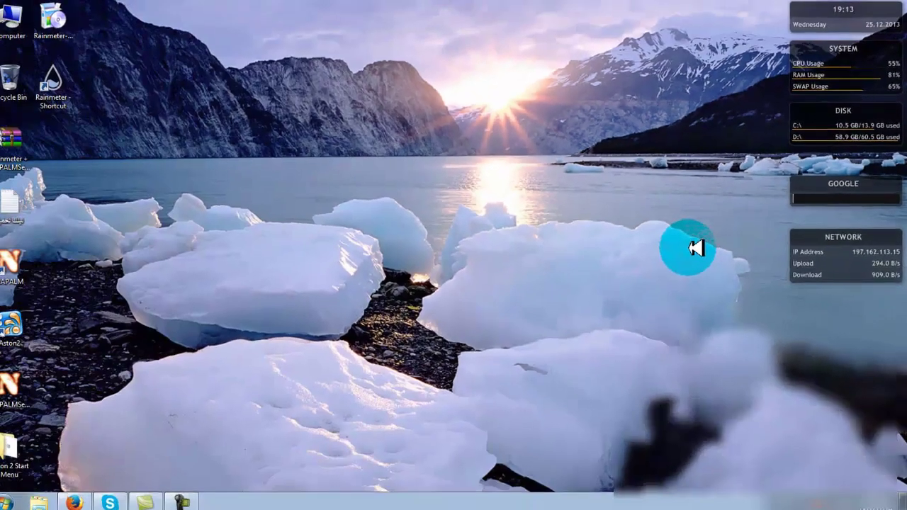
left_click(367, 391)
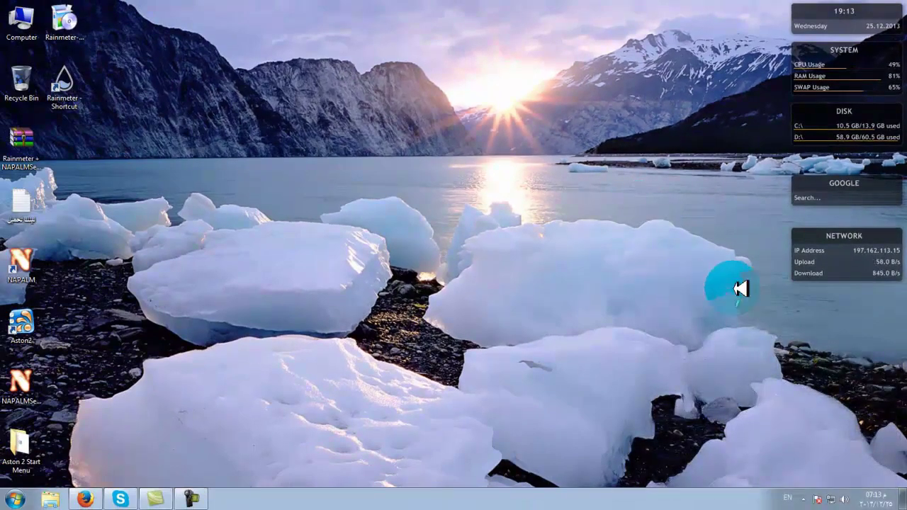
Step: Unload the Network and Google skins from the desktop
right_click(848, 265)
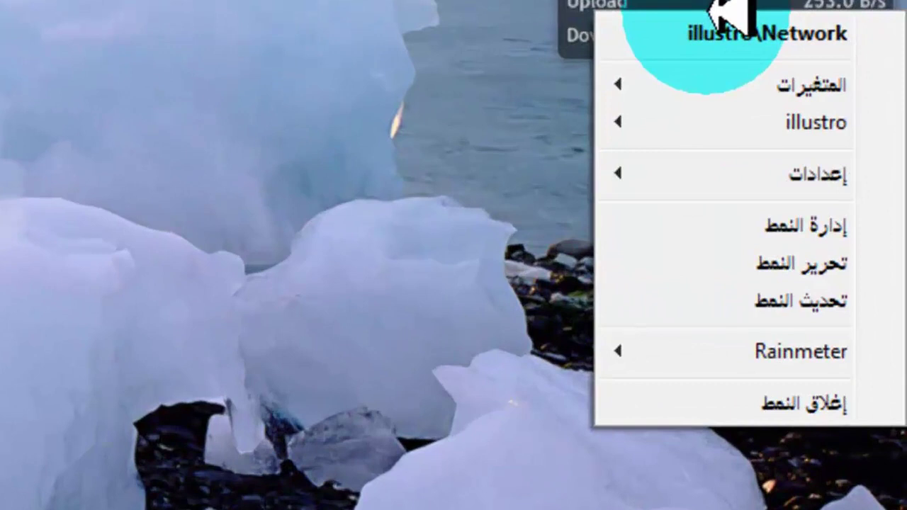
left_click(815, 405)
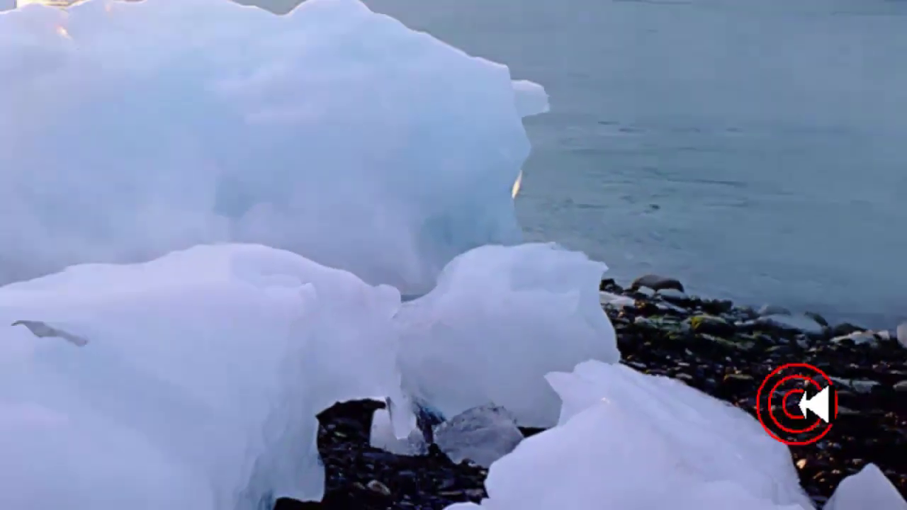
right_click(832, 197)
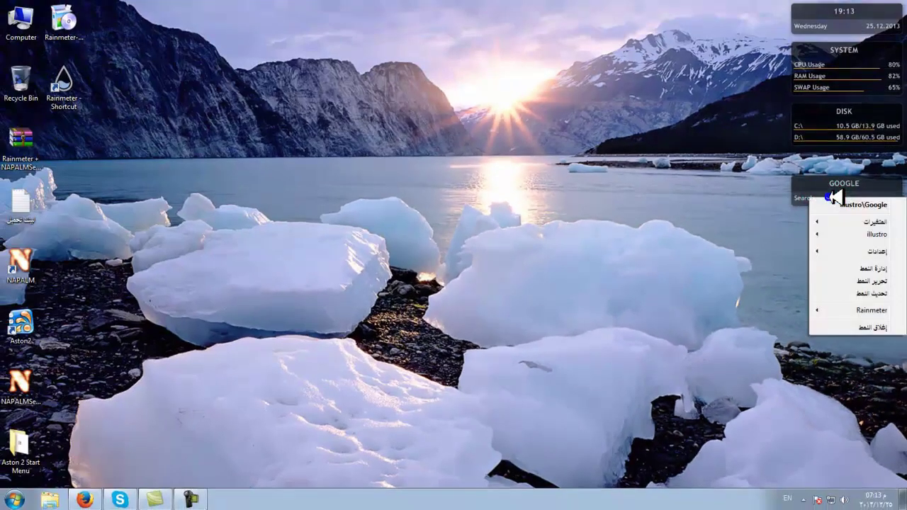
left_click(872, 326)
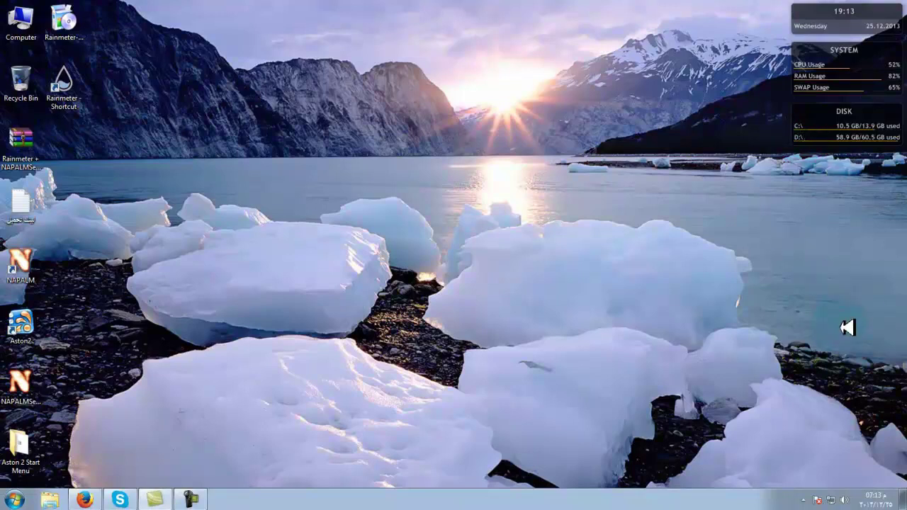
Step: Exit Rainmeter and refresh the desktop
left_click(805, 500)
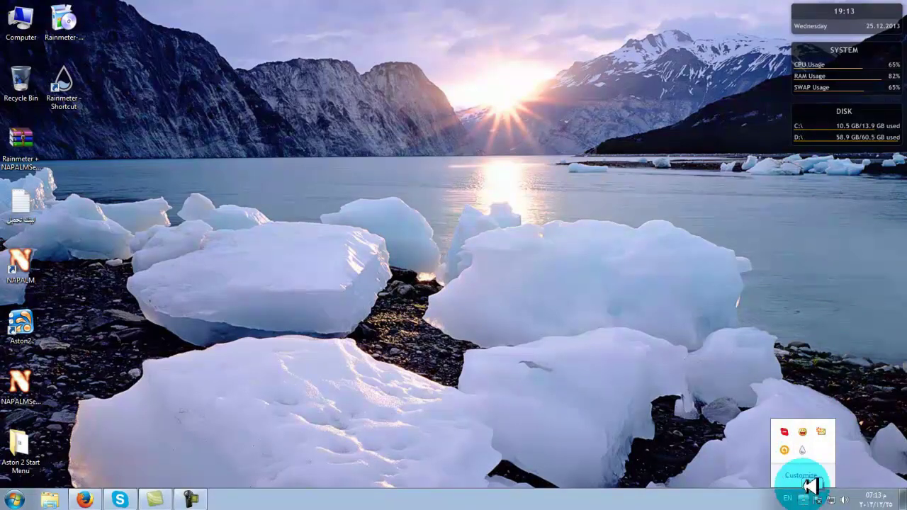
right_click(803, 449)
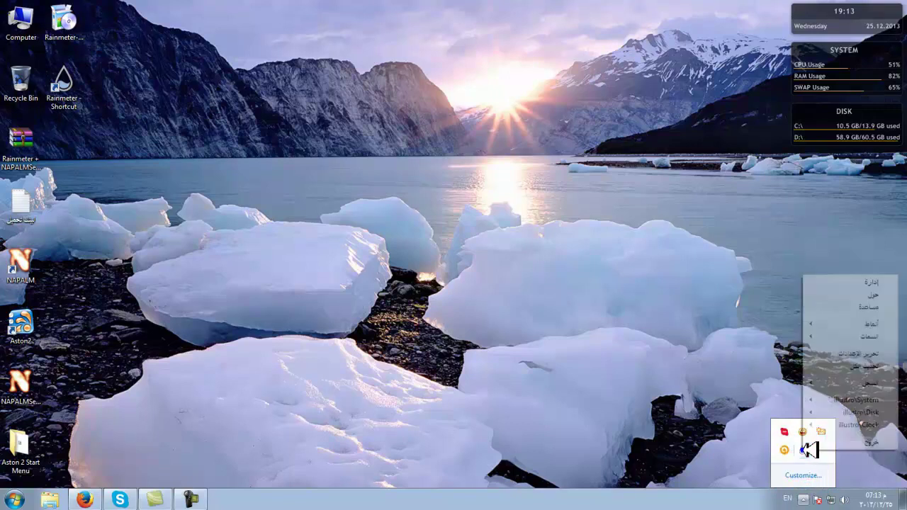
left_click(871, 442)
right_click(615, 208)
left_click(656, 241)
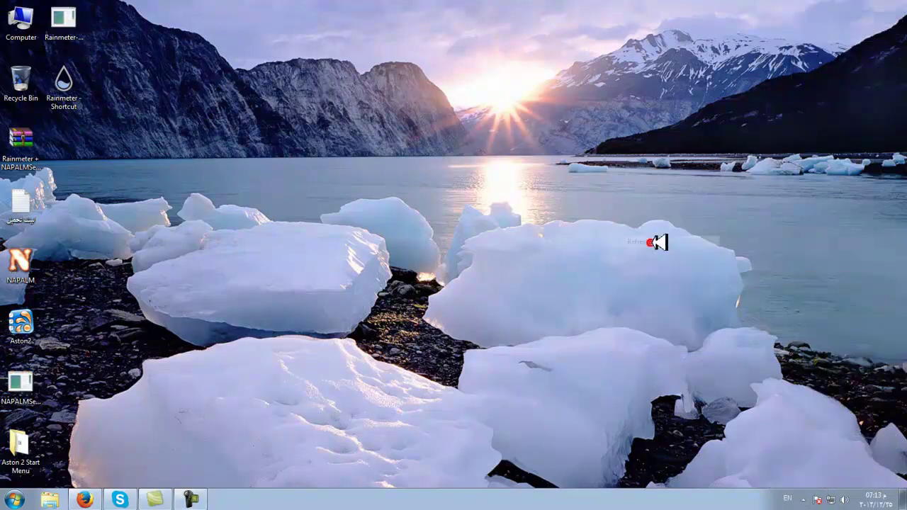
right_click(326, 157)
left_click(352, 184)
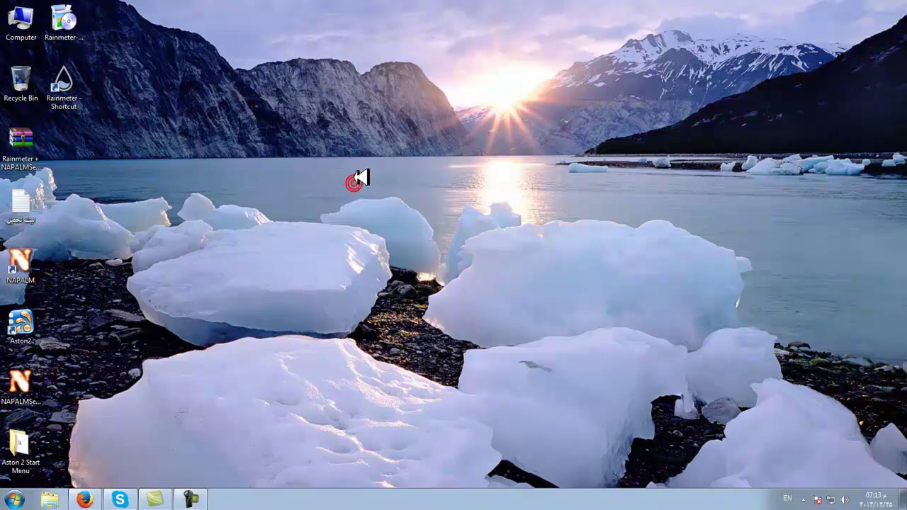
left_click(71, 70)
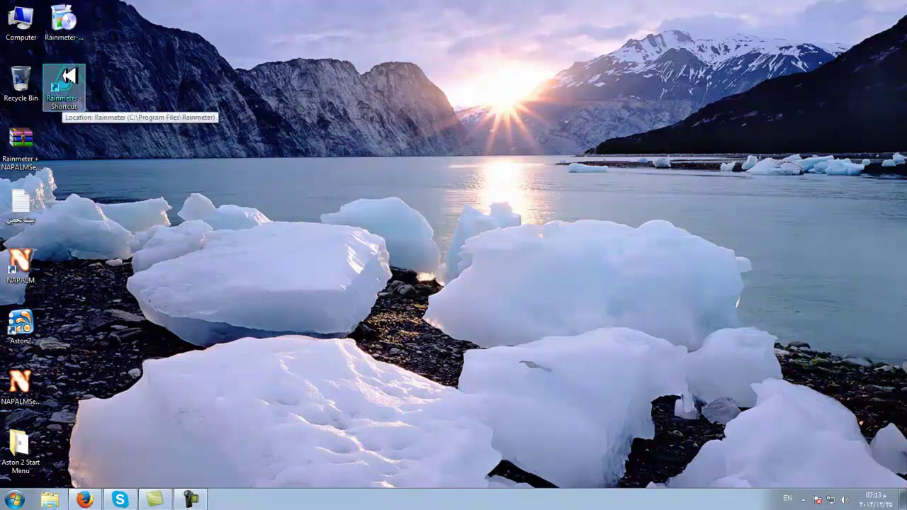
left_click(318, 79)
right_click(303, 79)
left_click(340, 106)
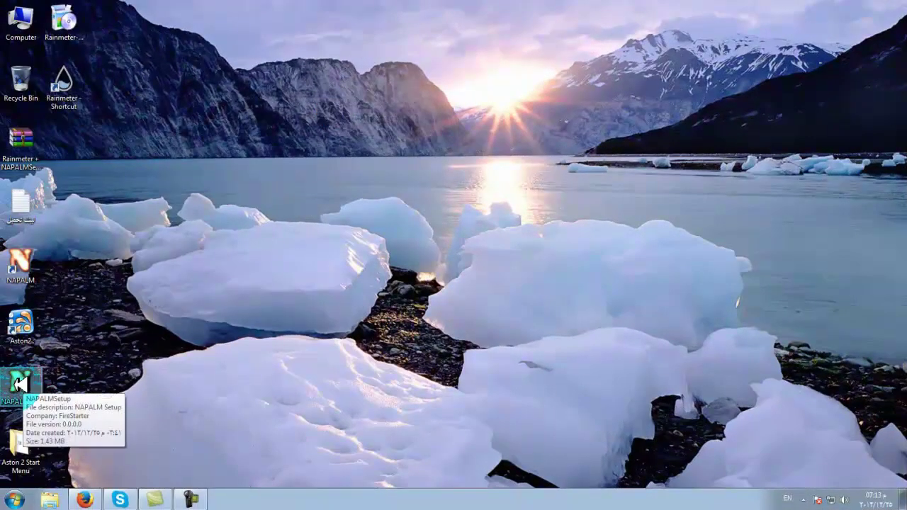
left_click_drag(22, 385, 156, 362)
left_click(404, 206)
left_click_drag(30, 401, 28, 401)
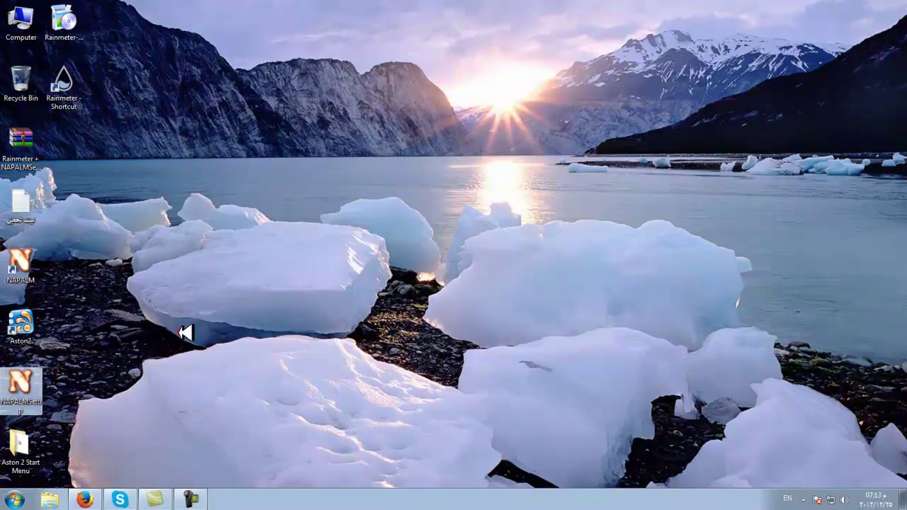
Step: Move the NAPALM shortcut to the middle of the desktop and launch NAPALM
left_click_drag(20, 269, 446, 198)
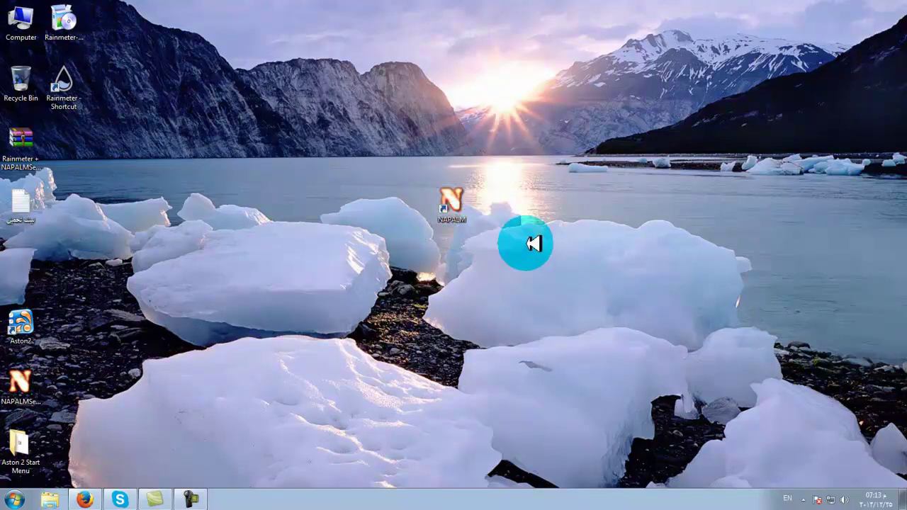
left_click(448, 204)
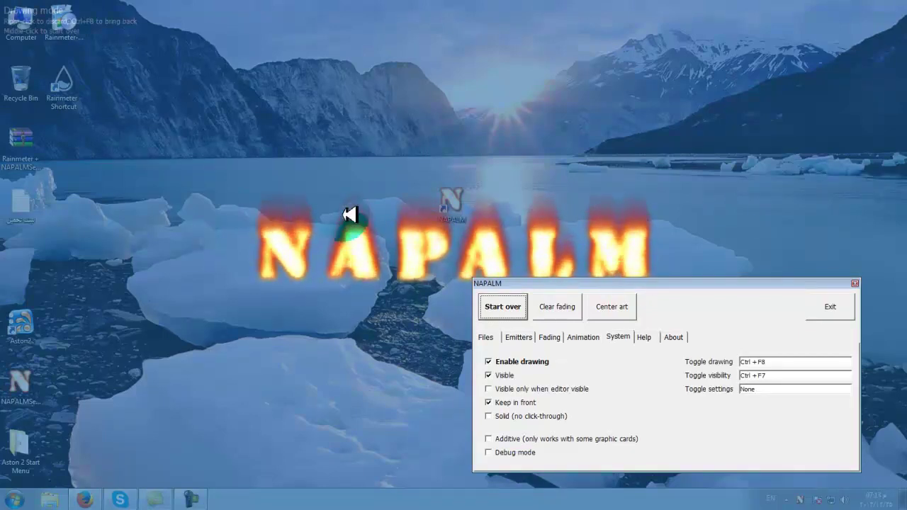
Step: Start the NAPALM artwork over and draw freehand flame strokes around the NAPALM shortcut
left_click(501, 312)
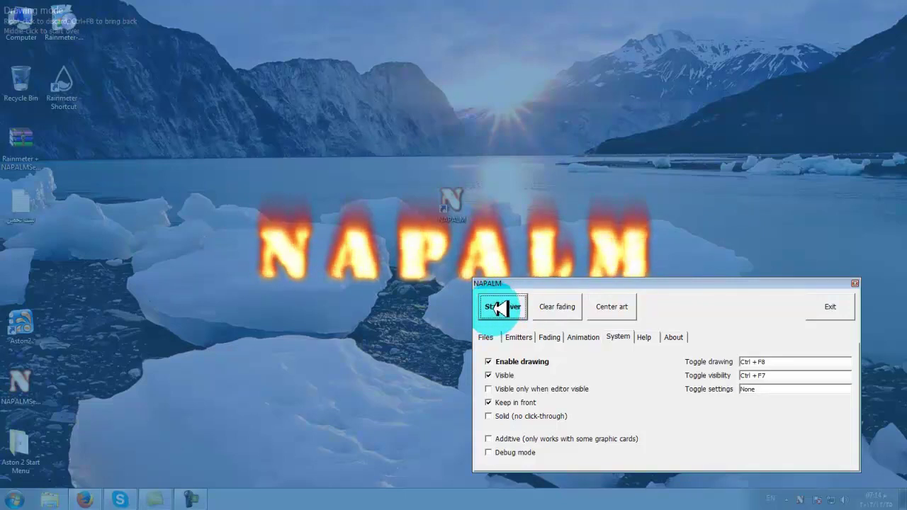
left_click_drag(347, 261, 415, 222)
left_click_drag(464, 176, 434, 99)
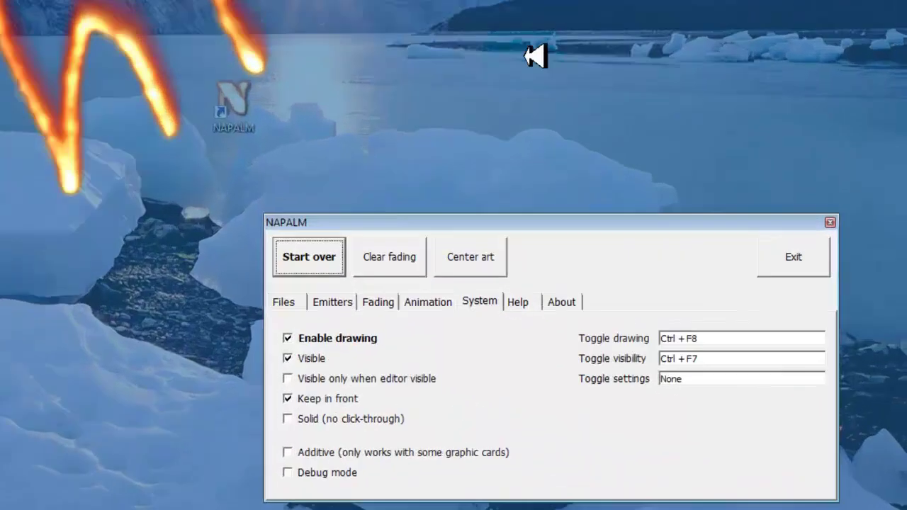
Step: Close the NAPALM settings window and leave drawing mode
left_click(762, 288)
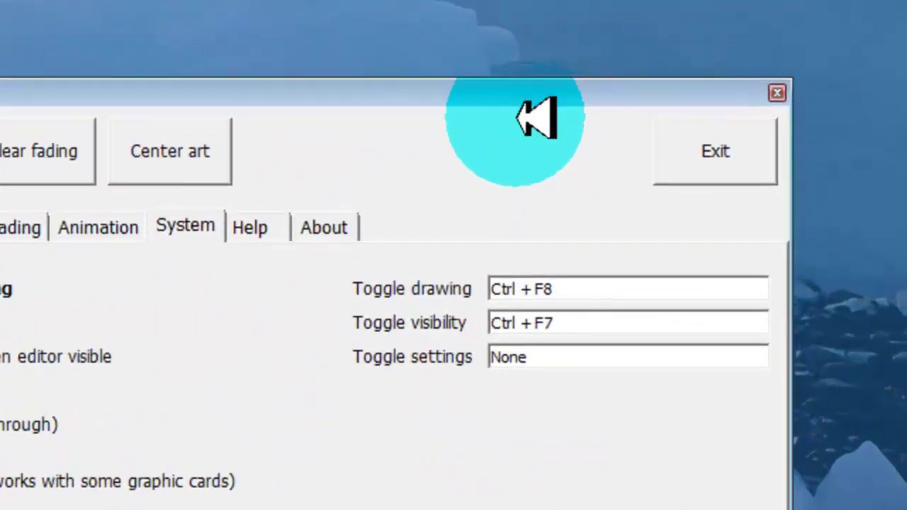
left_click(779, 92)
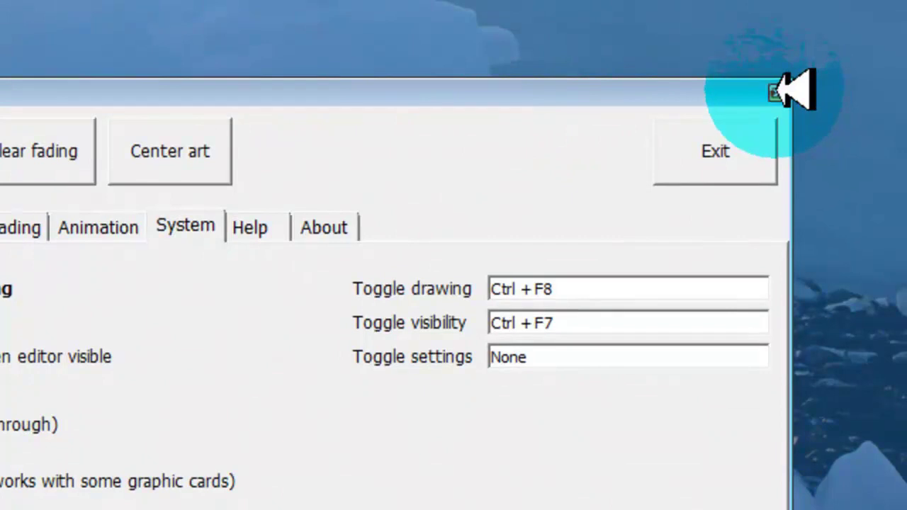
left_click(704, 150)
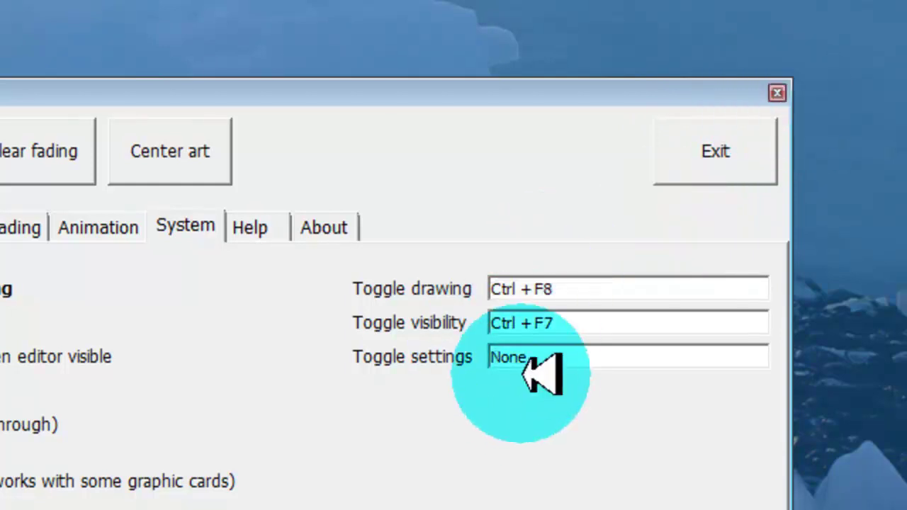
left_click(792, 92)
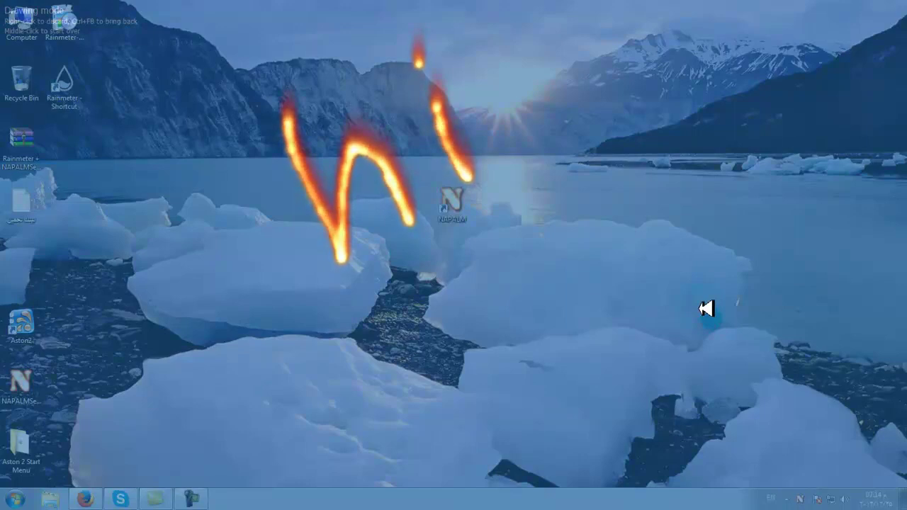
left_click(706, 307)
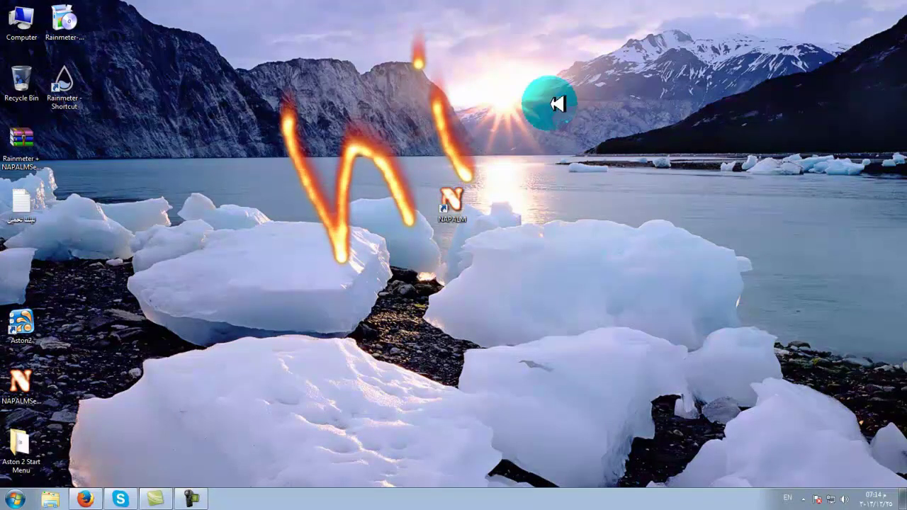
Step: Refresh the desktop with the NAPALM flame drawing in place
left_click_drag(586, 51, 233, 308)
right_click(727, 339)
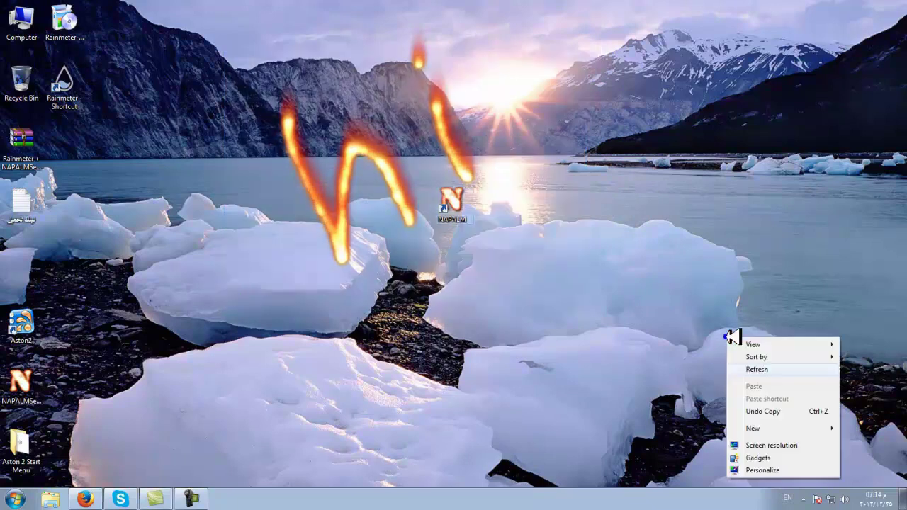
left_click(755, 369)
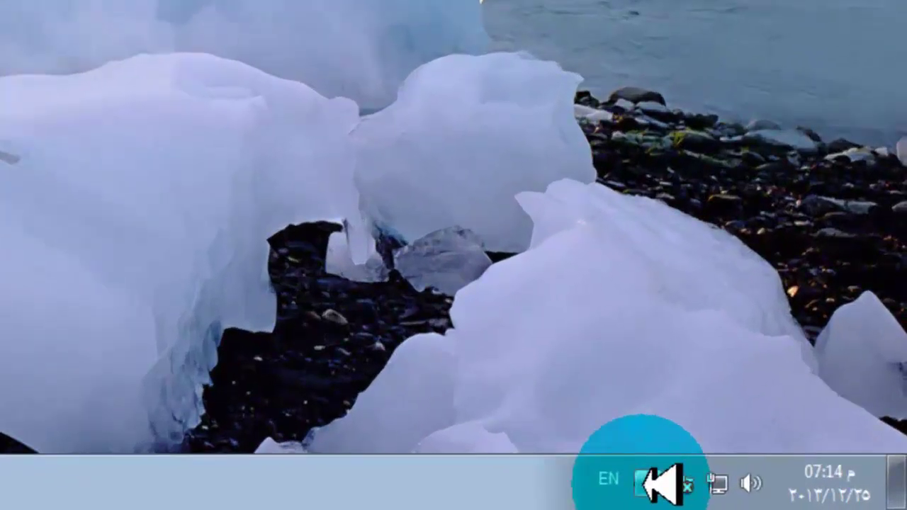
Step: Exit NAPALM to remove the flame drawing and refresh the desktop
left_click(716, 489)
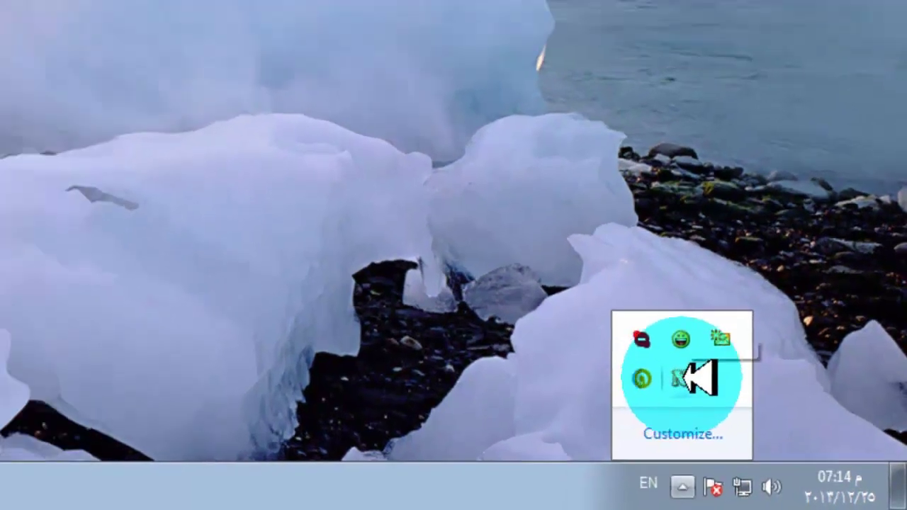
right_click(644, 358)
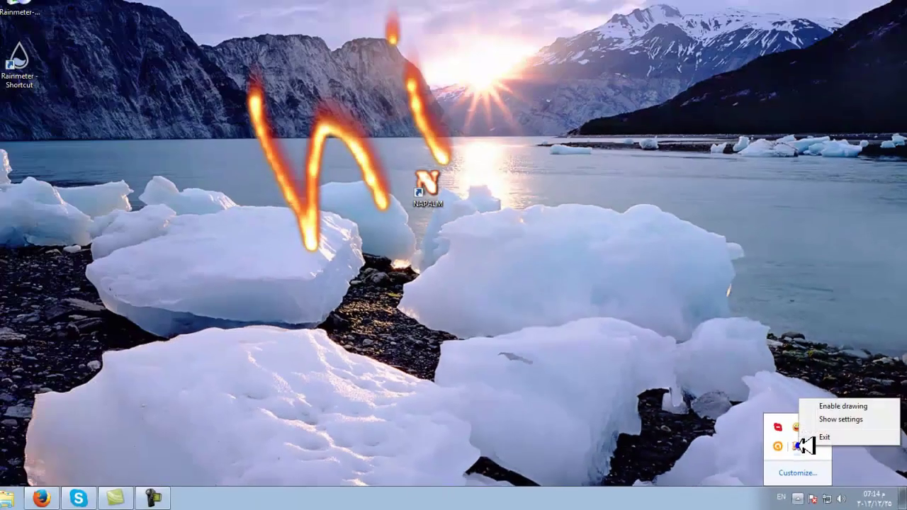
left_click(846, 441)
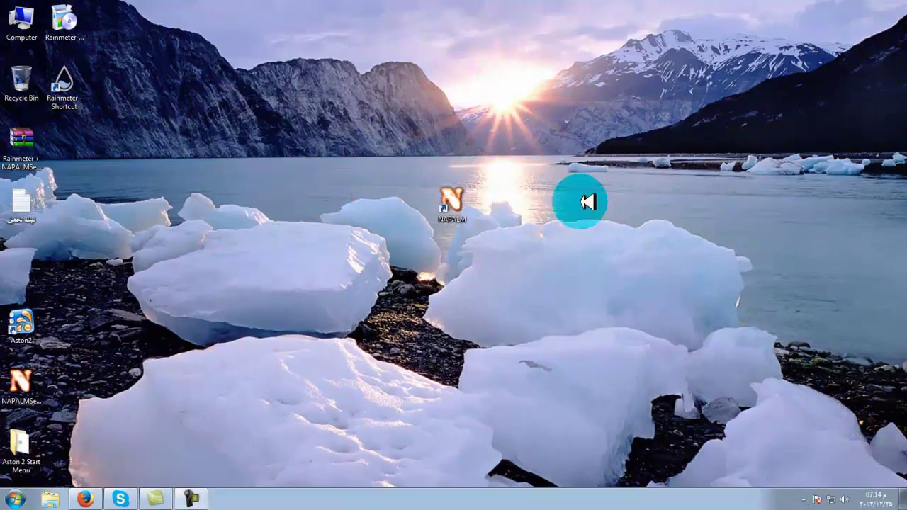
right_click(588, 199)
left_click(613, 233)
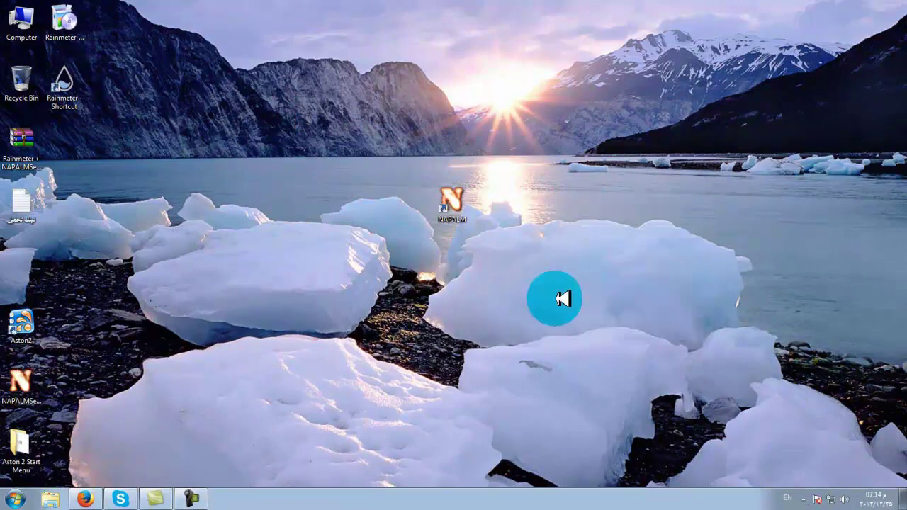
left_click_drag(579, 45, 275, 99)
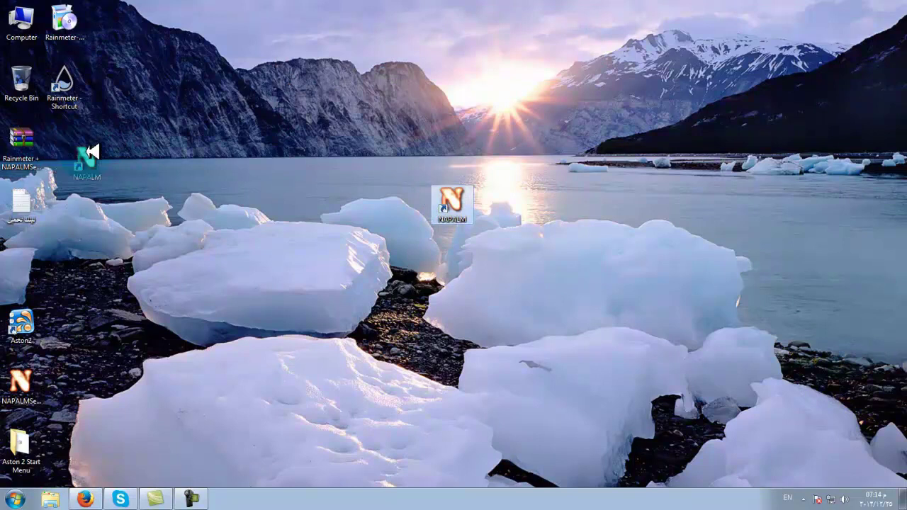
Step: Return the NAPALM shortcut to its place above the Aston2 shortcut and refresh the desktop
left_click_drag(99, 328, 71, 160)
right_click(250, 160)
left_click(287, 196)
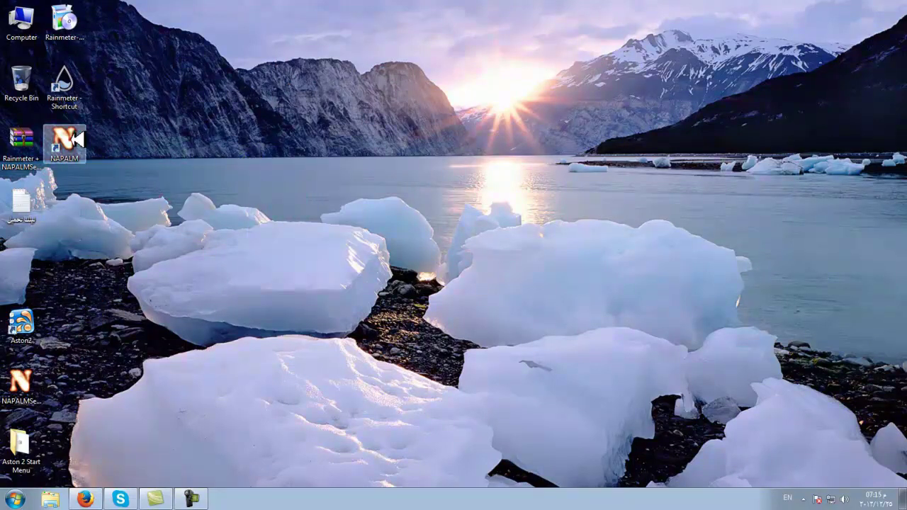
left_click_drag(48, 260, 43, 261)
right_click(197, 199)
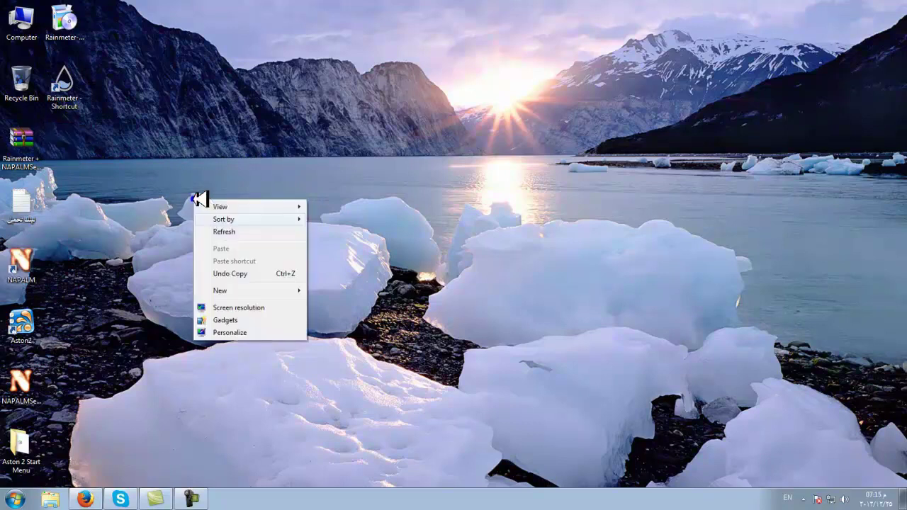
left_click(231, 229)
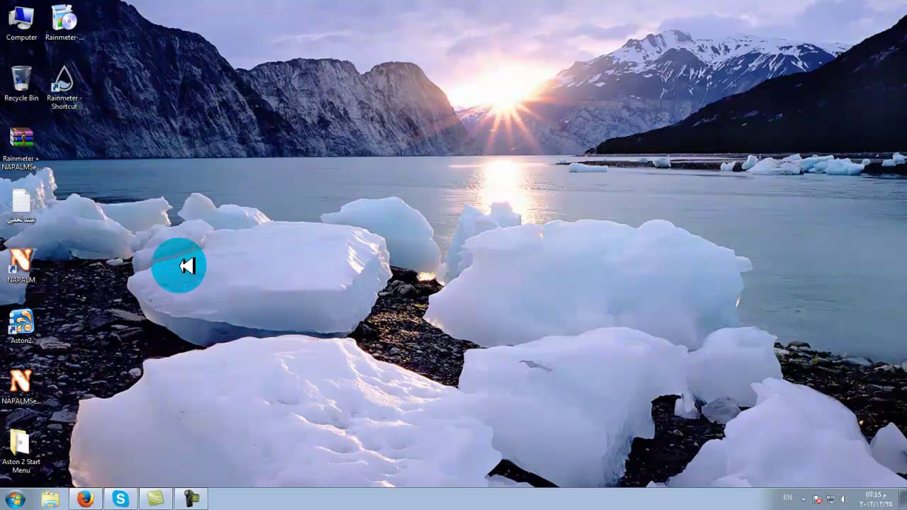
Step: Move the Aston 2 Start Menu folder to the middle of the desktop and examine its setup file and menu skins subfolder
left_click_drag(19, 441, 406, 254)
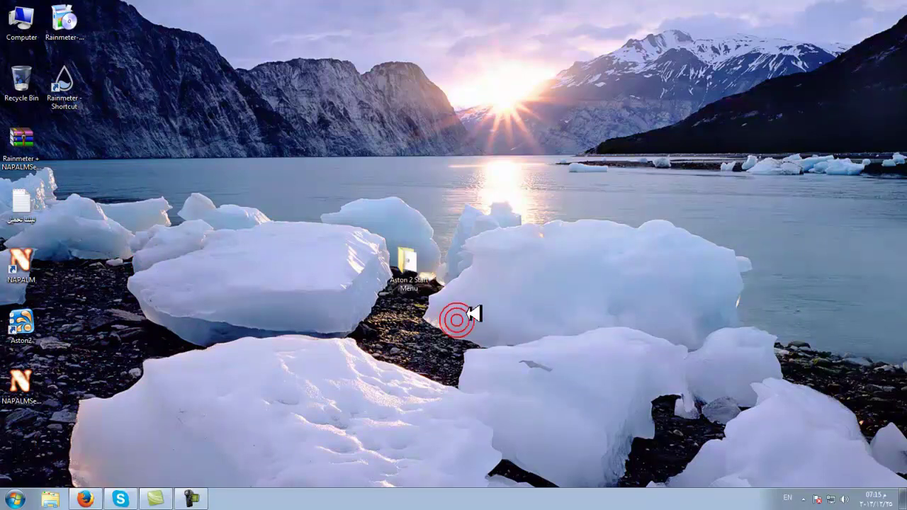
double_click(414, 272)
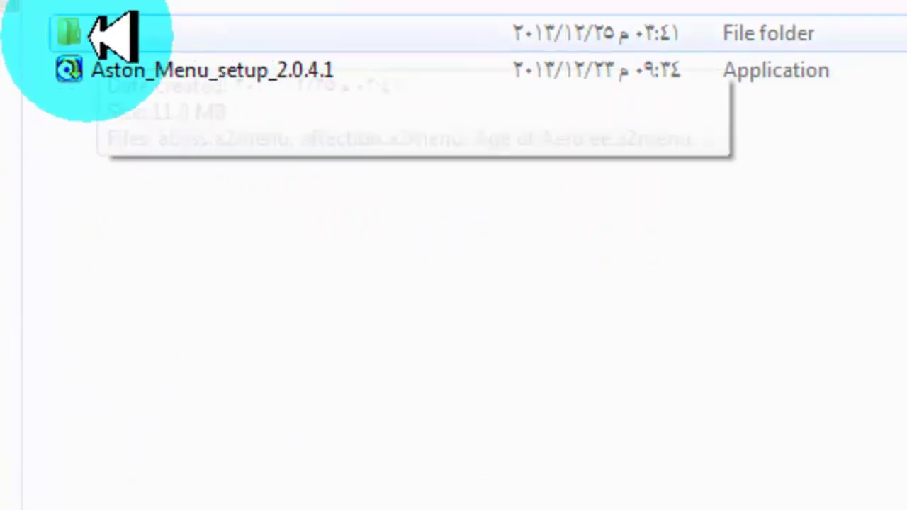
double_click(153, 32)
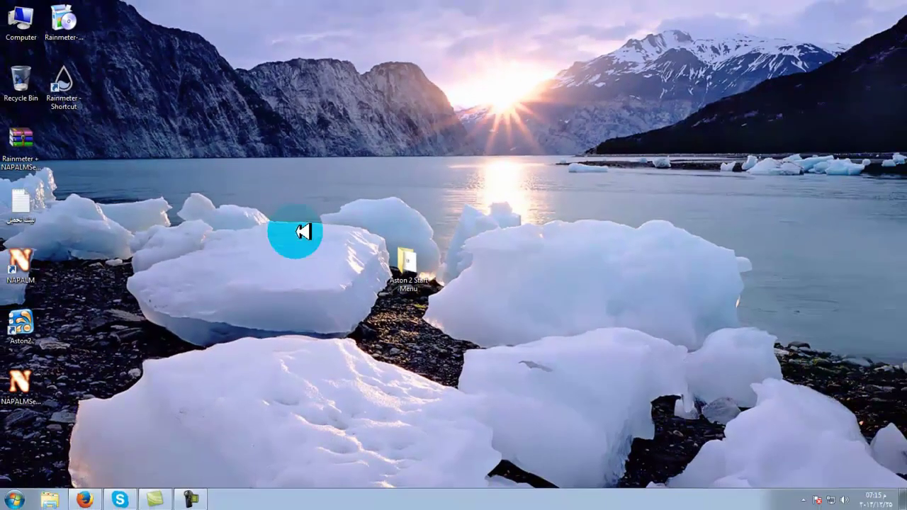
Step: Refresh the desktop and return the Aston 2 Start Menu folder to its place below the NAPALMSetup file
right_click(302, 231)
left_click(333, 265)
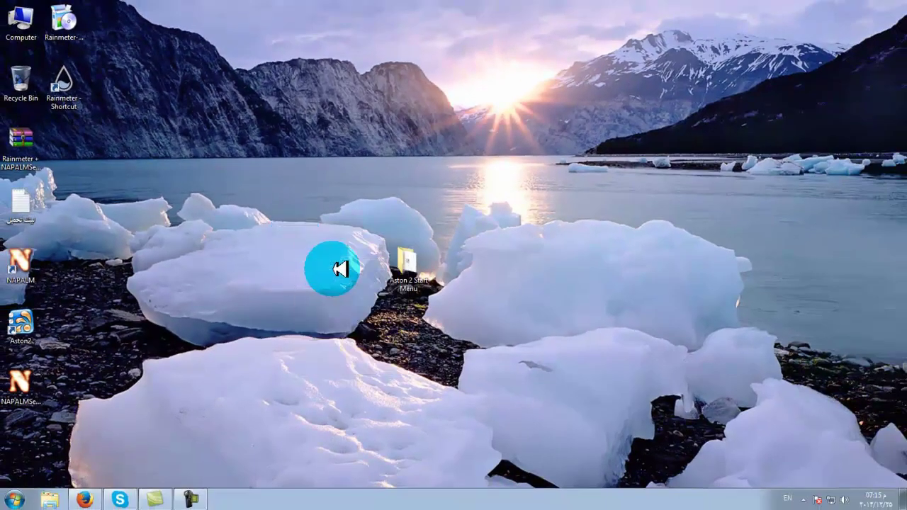
left_click_drag(419, 273, 409, 413)
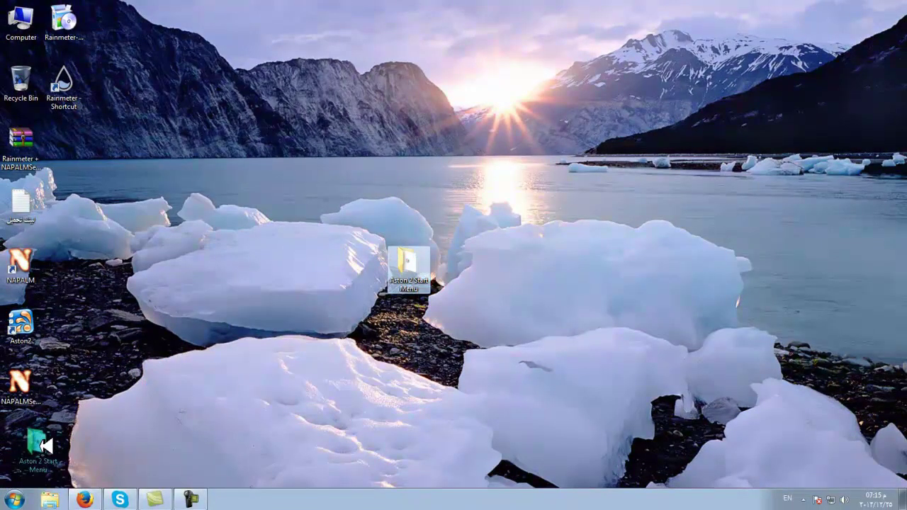
left_click_drag(41, 445, 41, 446)
Step: Move the Aston2 shortcut to the middle of the desktop and launch it, dismissing the trial notice and opening the Start menu
left_click_drag(423, 276, 424, 243)
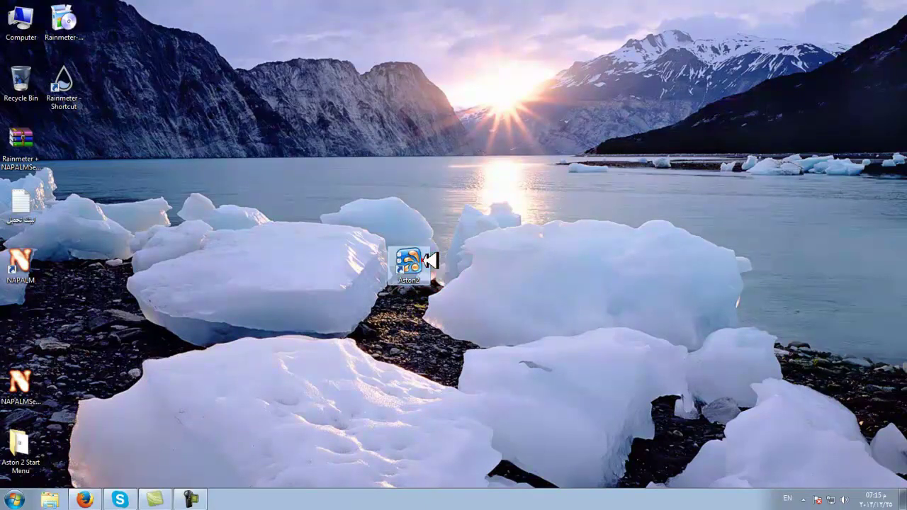
left_click(522, 278)
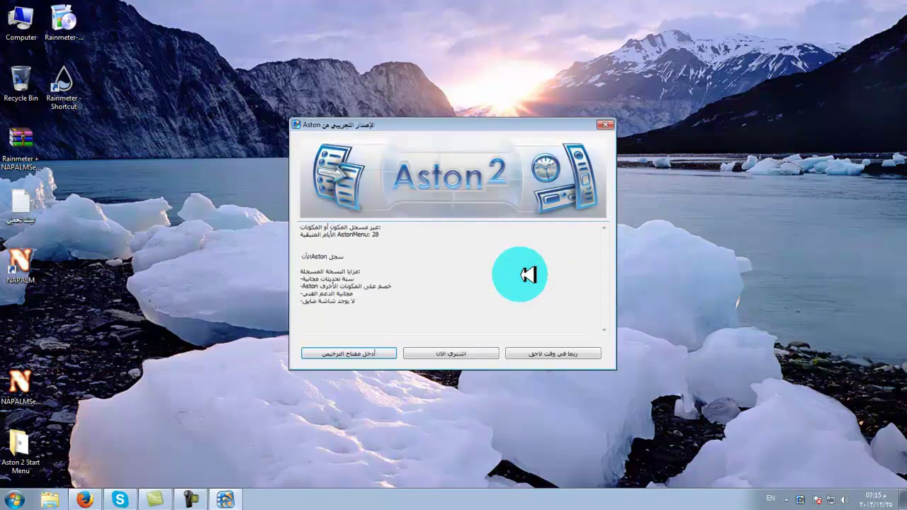
left_click(606, 125)
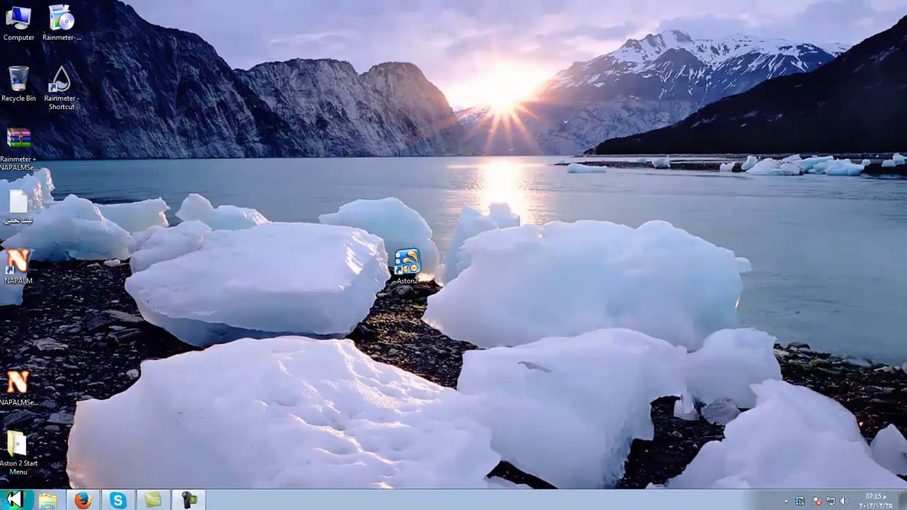
left_click(10, 499)
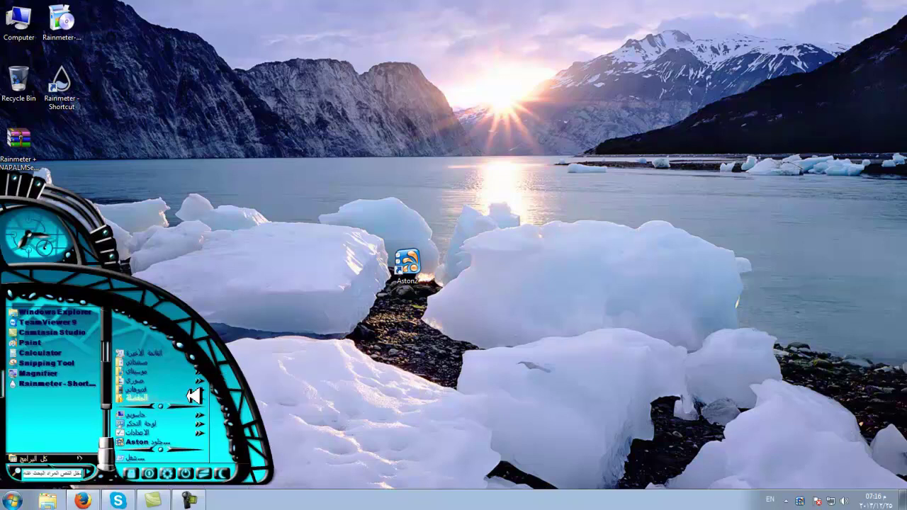
Step: Preview the Start menu's favorites submenu, close the menu and open the skin subfolder of the Aston 2 Start Menu folder
mouse_move(186, 381)
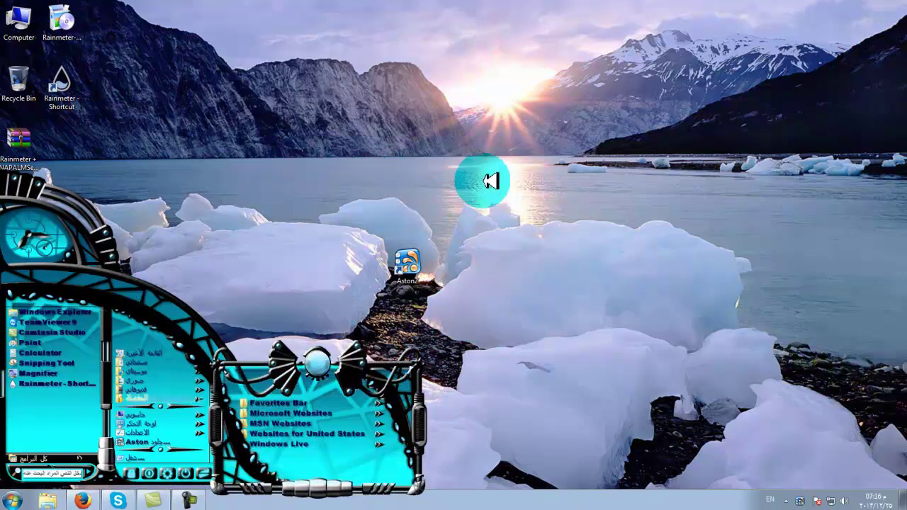
left_click(485, 180)
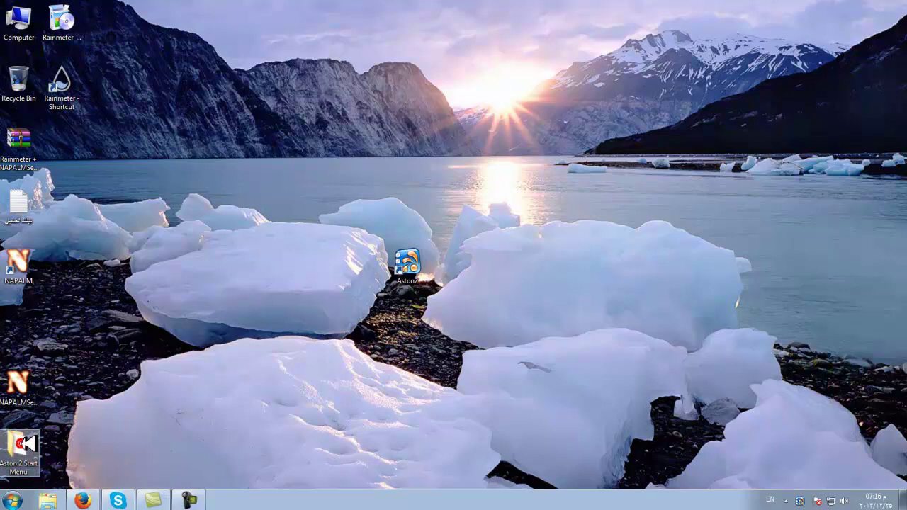
double_click(29, 443)
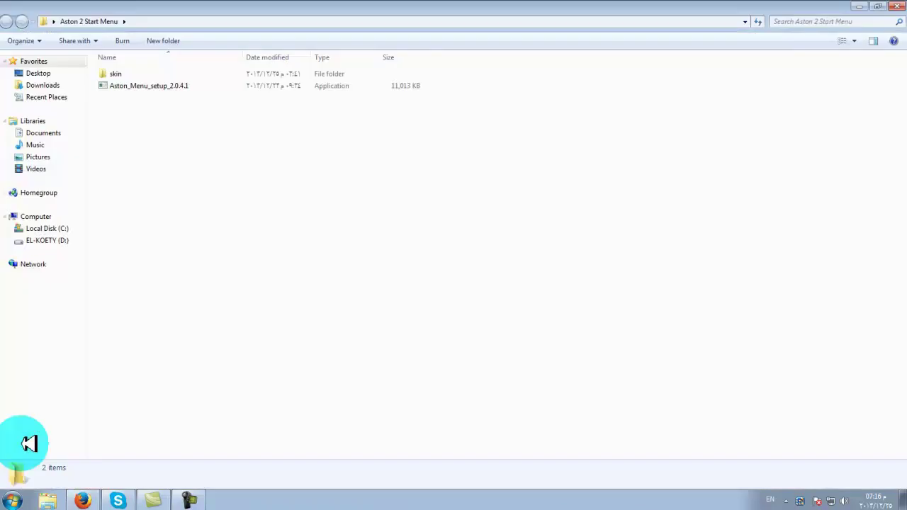
double_click(126, 73)
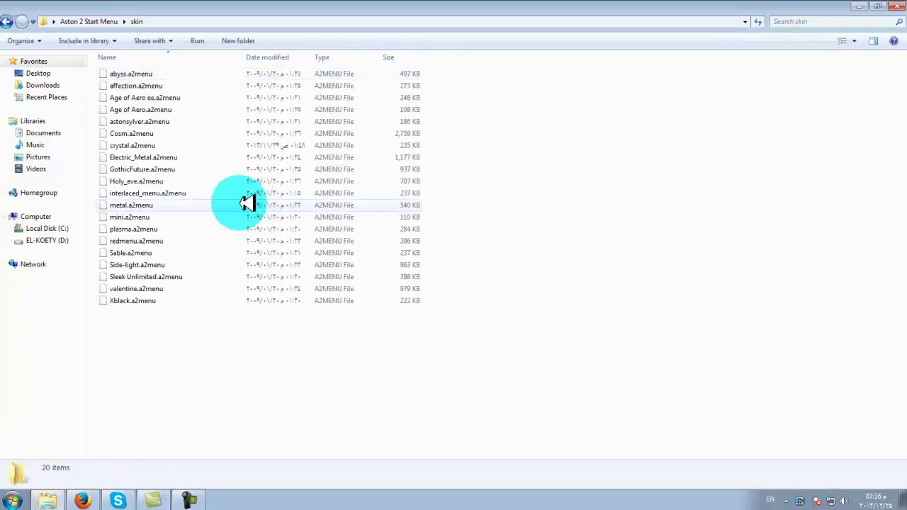
Step: Apply the mini.a2menu skin to the Aston Start menu and toggle the menu to preview its look
left_click(136, 219)
double_click(136, 218)
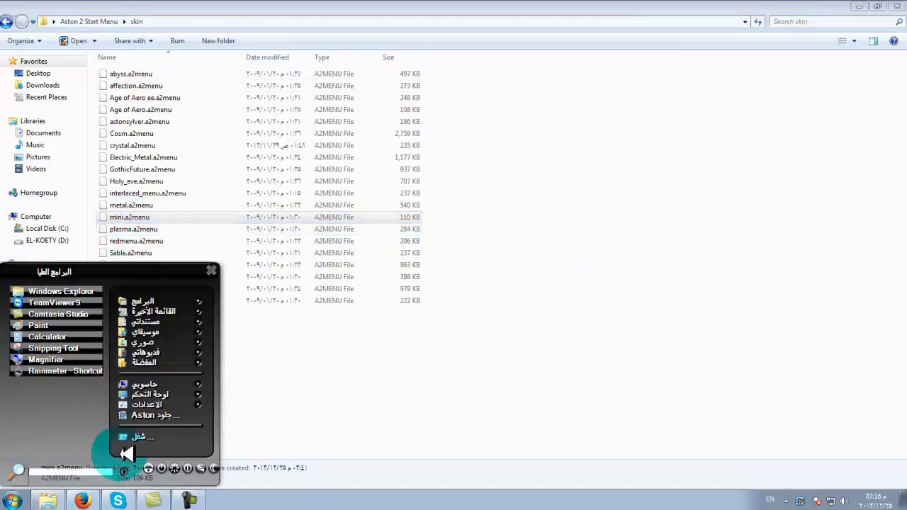
left_click(27, 495)
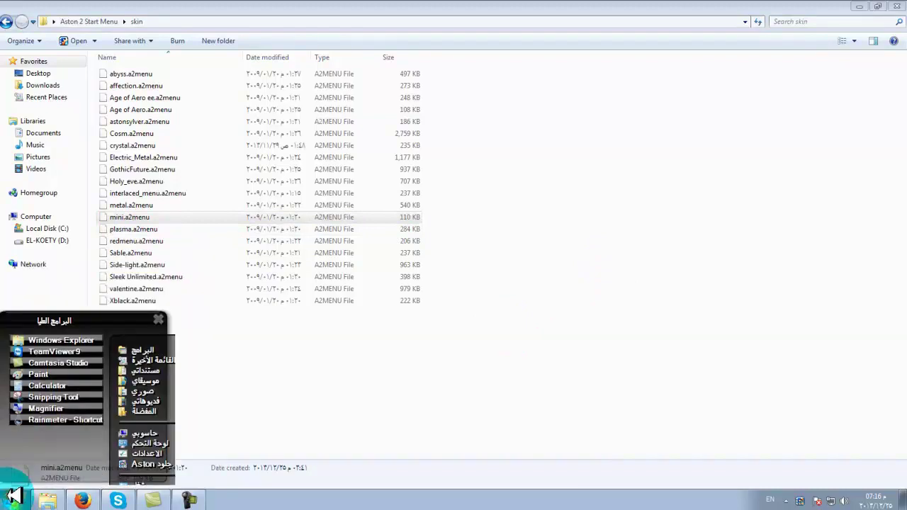
Step: Apply the Cosm.a2menu skin to preview its Start menu, then dismiss the menu
left_click(140, 133)
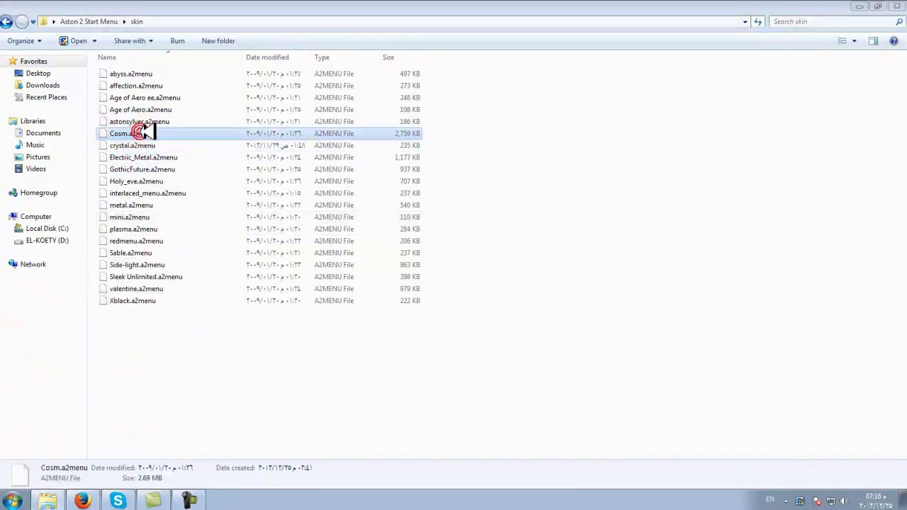
double_click(146, 132)
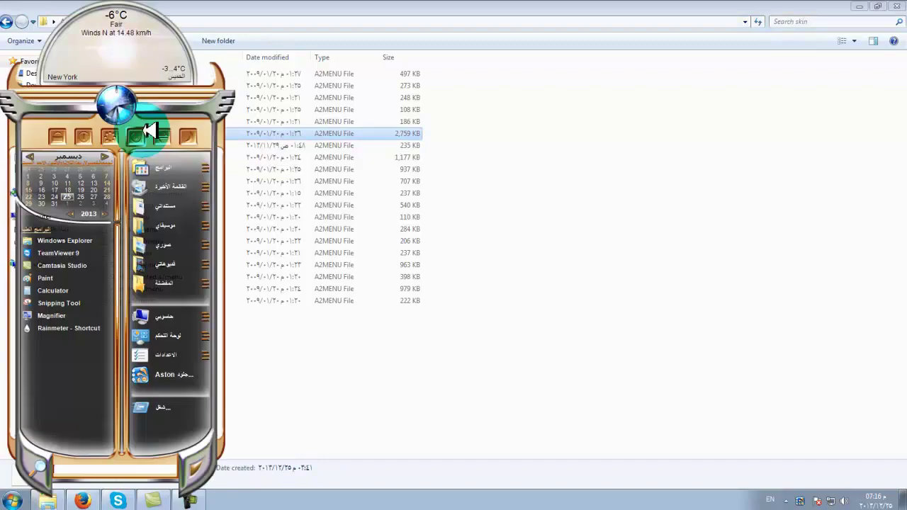
left_click(522, 289)
Step: Apply the Age of Aero ee.a2menu skin to preview its Start menu and dismiss the menu
left_click(117, 98)
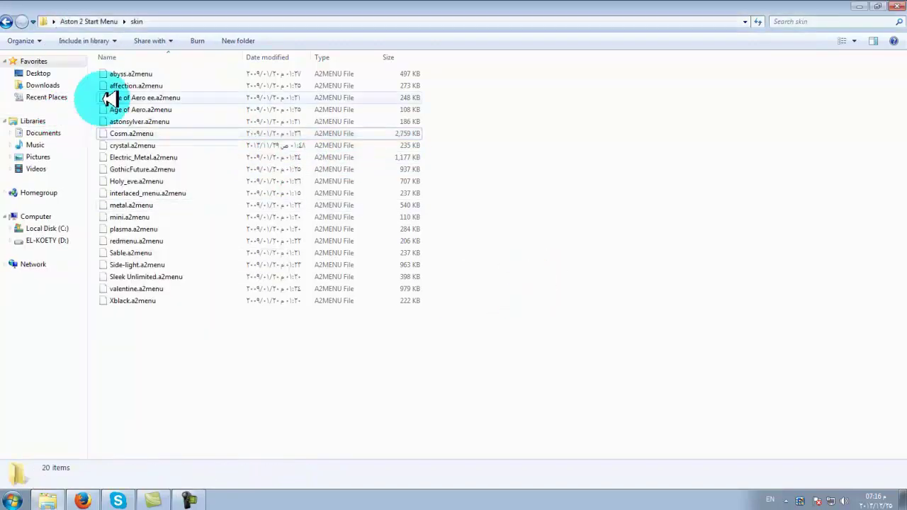
left_click(146, 93)
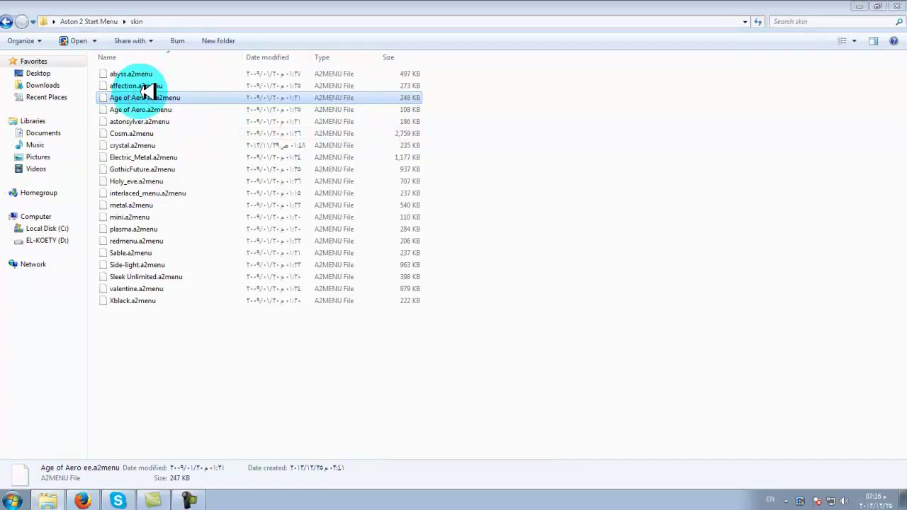
left_click(510, 327)
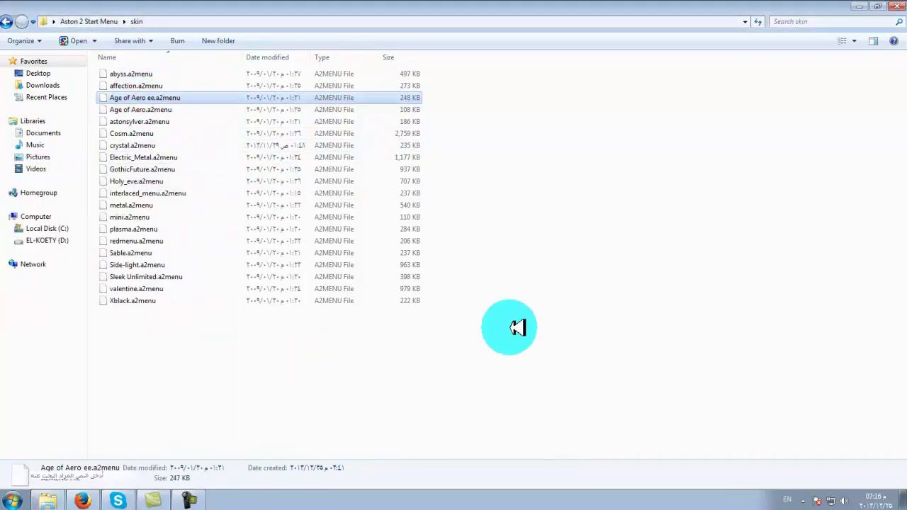
Step: Apply the Sleek Unlimited.a2menu skin to preview its Start menu and dismiss the menu
left_click(138, 277)
double_click(138, 277)
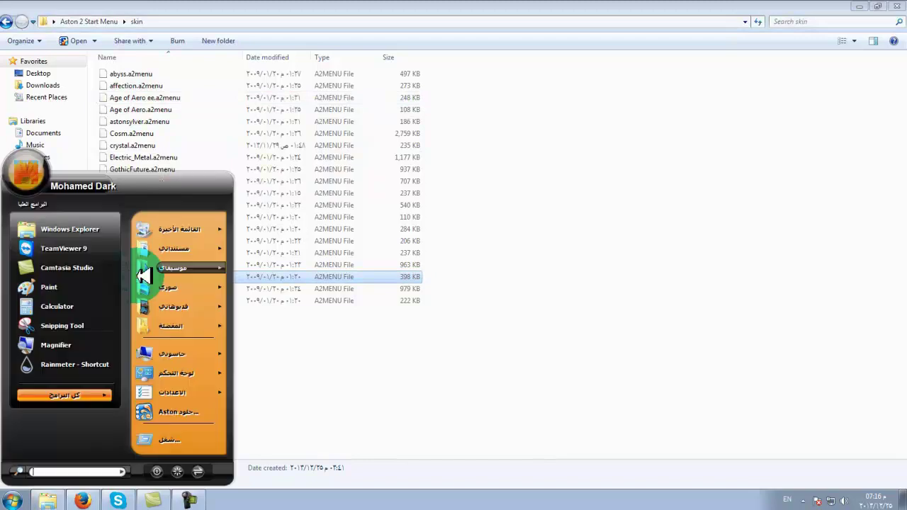
left_click(518, 295)
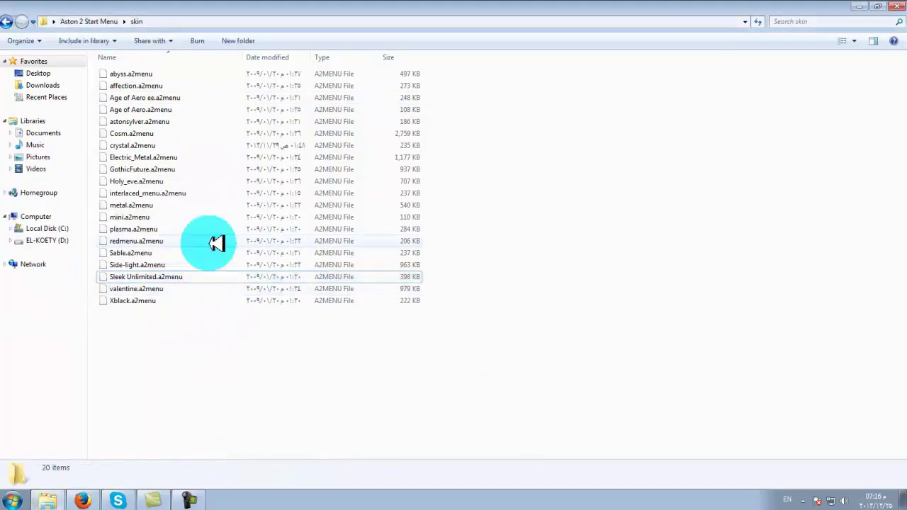
Step: Apply the redmenu.a2menu skin to the Aston Start menu, dismiss the menu and close the skin folder
left_click(136, 241)
double_click(136, 241)
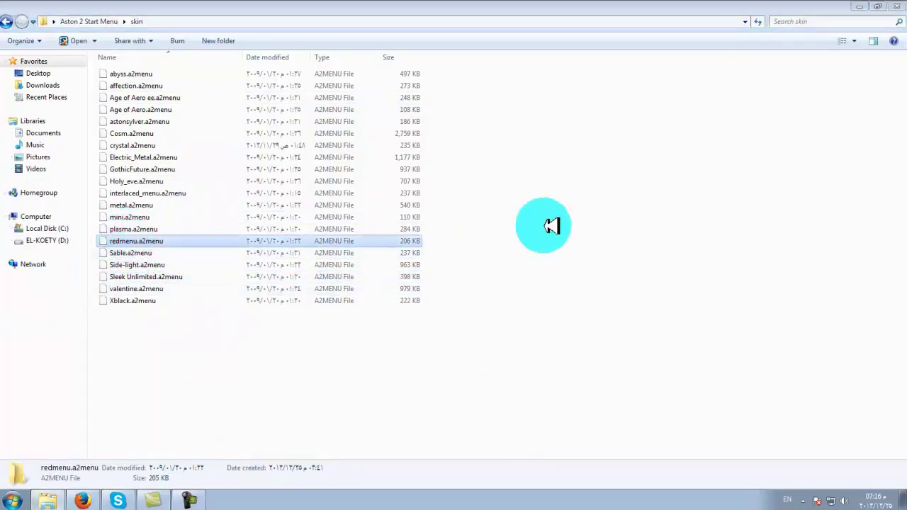
left_click(493, 264)
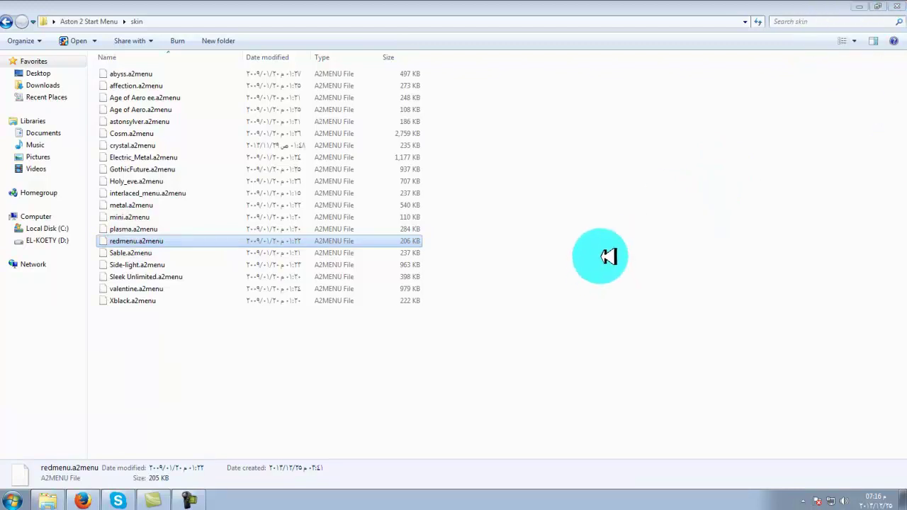
key("Up")
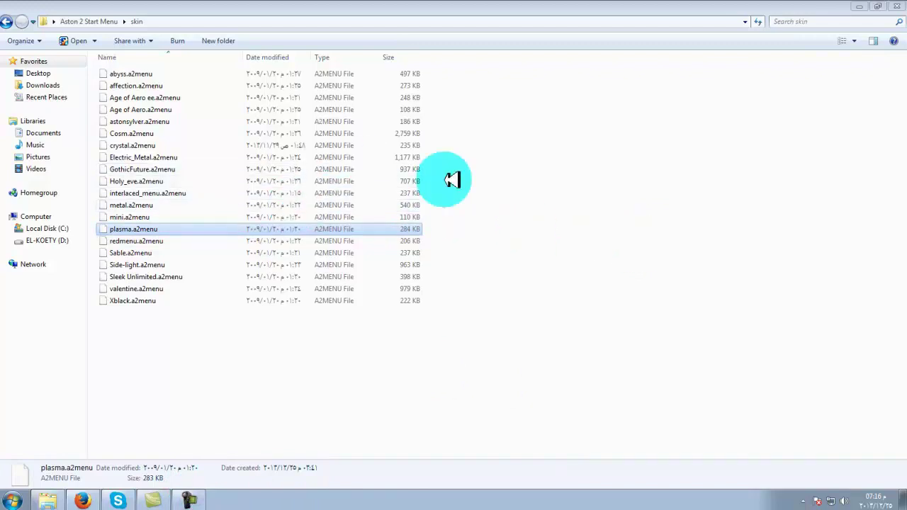
left_click(896, 6)
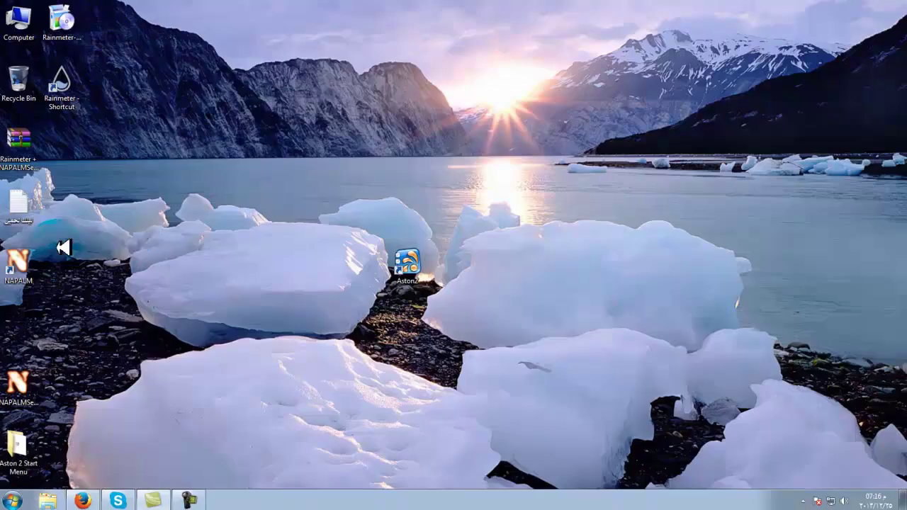
Step: Move the text file out of the desktop icon column and open it to examine the download link, then close it
left_click_drag(24, 204, 282, 148)
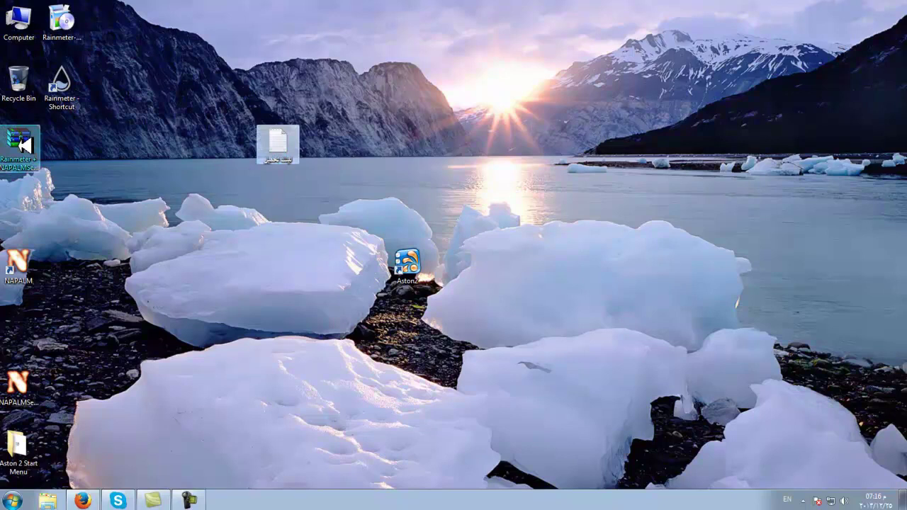
double_click(278, 142)
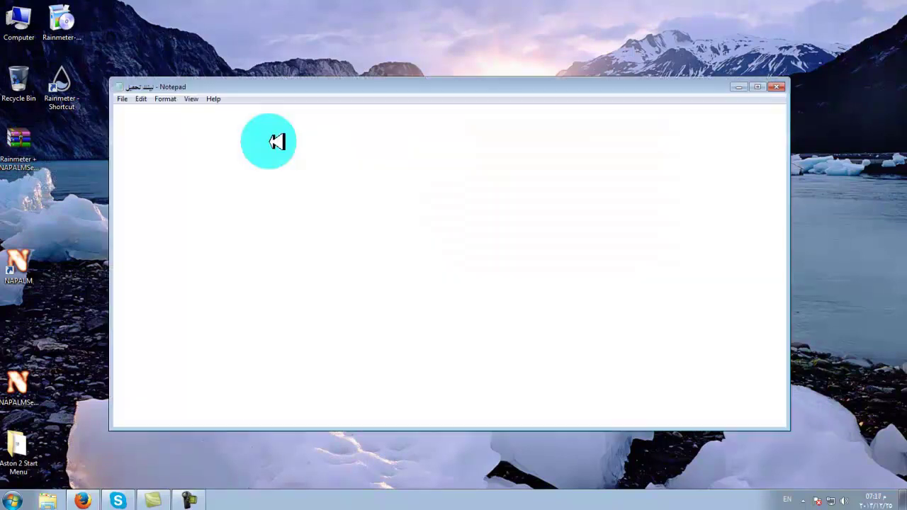
left_click_drag(357, 126, 279, 178)
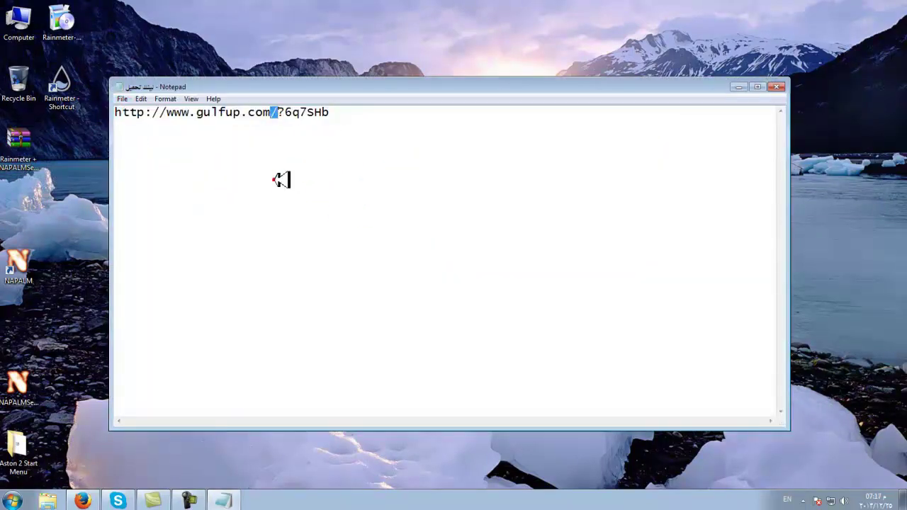
left_click(776, 86)
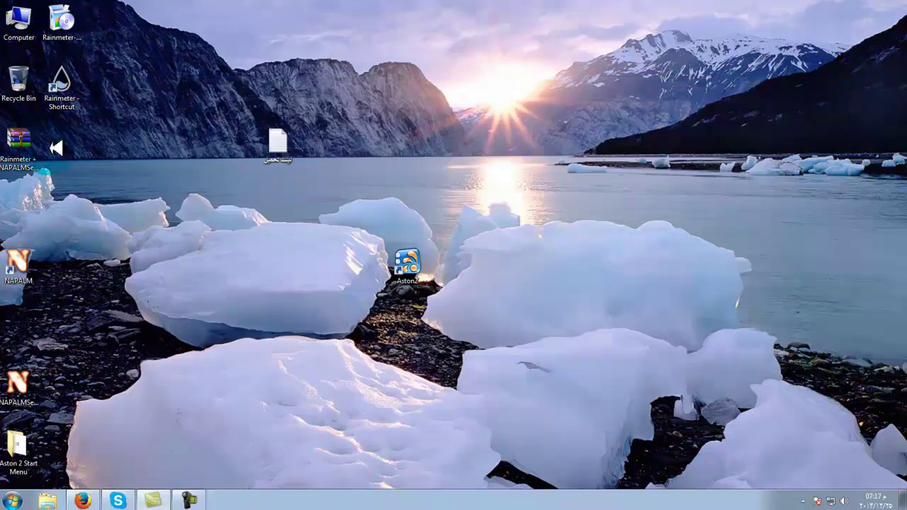
Step: Move the Rainmeter + NAPALMSetup archive to the upper middle of the desktop and return the Aston2 shortcut to its place below NAPALM
left_click_drag(20, 146, 567, 156)
left_click(618, 170)
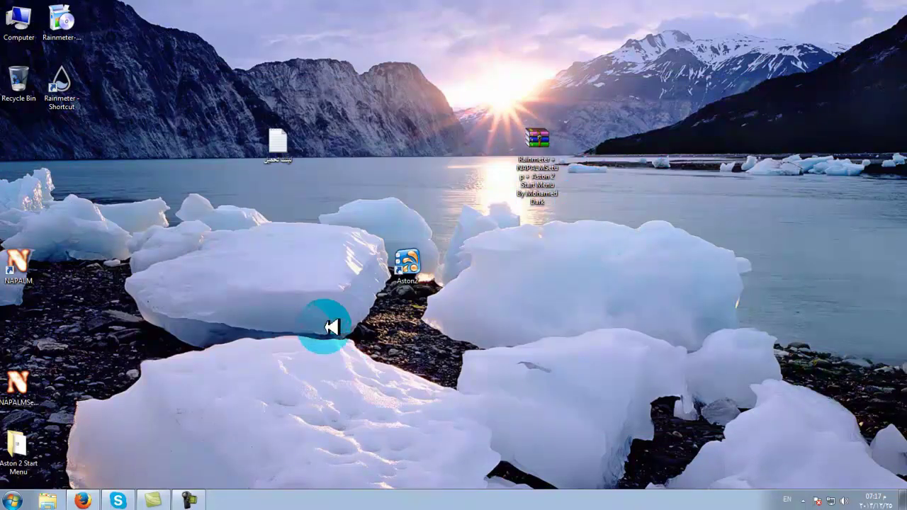
left_click_drag(403, 265, 18, 333)
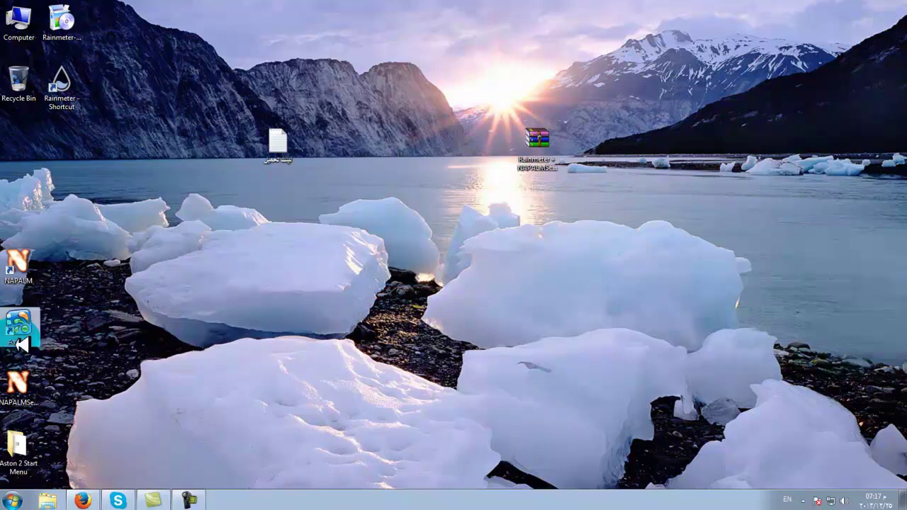
Step: Extract the Rainmeter + NAPALMSetup archive into its own desktop folder and return the text file to its place above the NAPALM shortcut
left_click(537, 146)
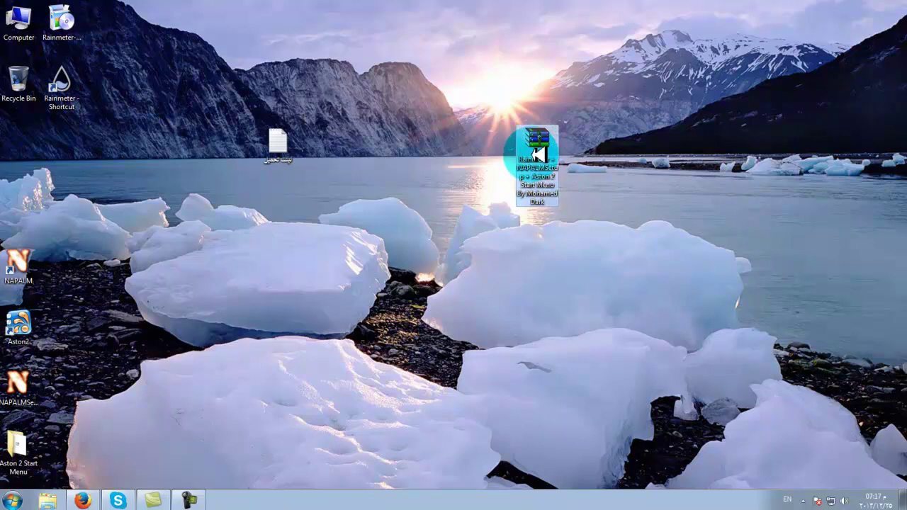
right_click(538, 156)
left_click(572, 185)
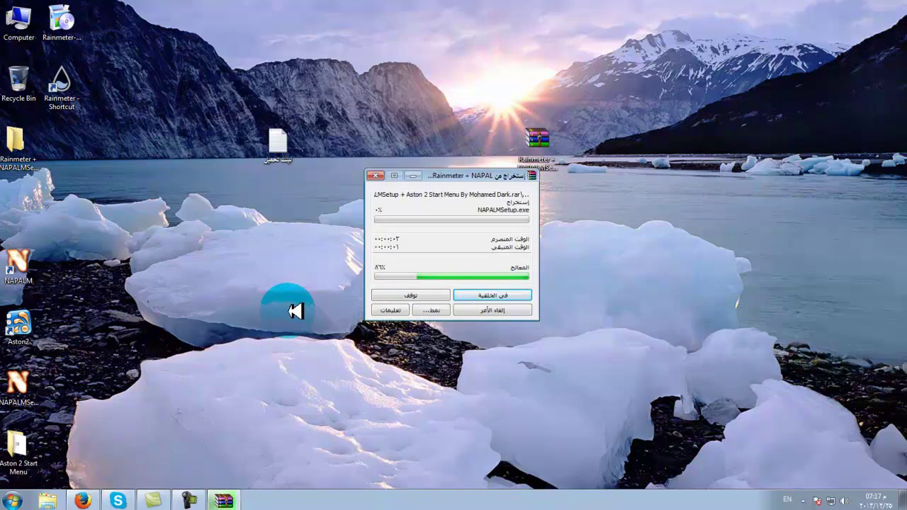
left_click_drag(277, 142, 35, 203)
Step: Move the extracted folder to the upper middle of the desktop and open it to examine its contents, then close it
left_click_drag(39, 163, 333, 160)
double_click(322, 144)
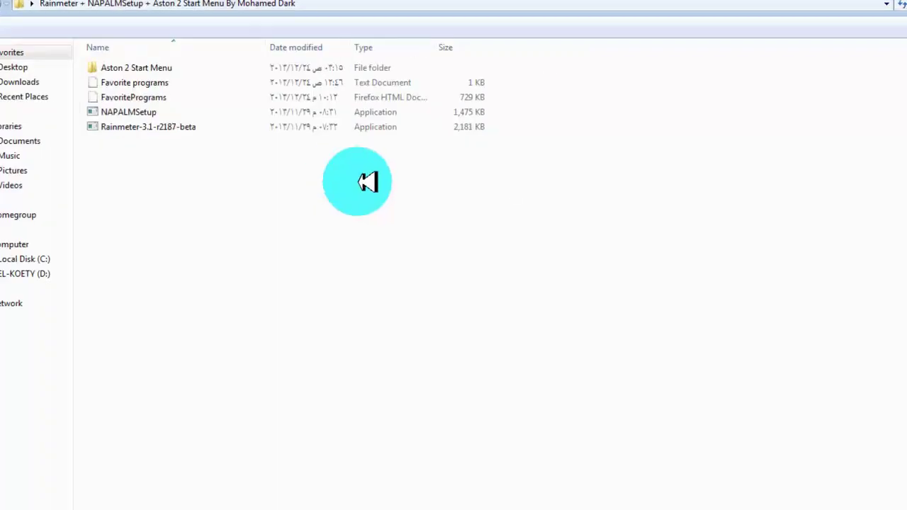
left_click_drag(117, 220, 121, 21)
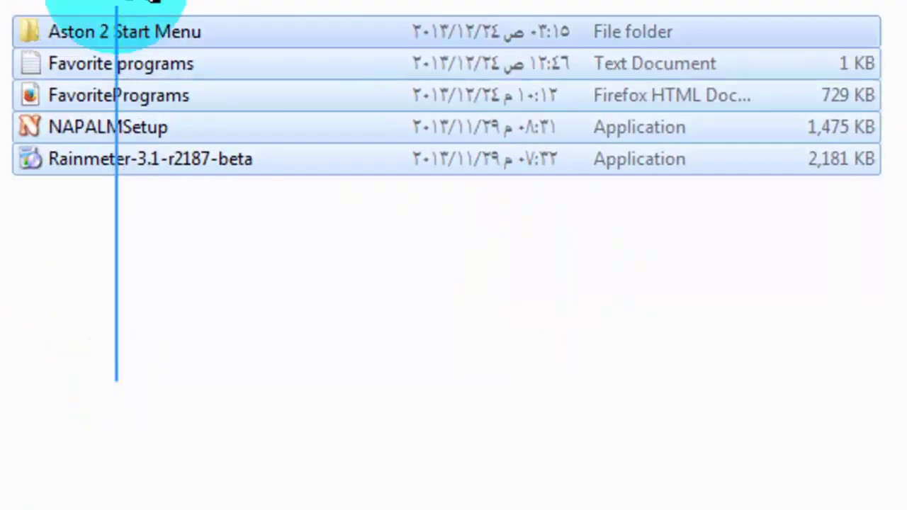
left_click(263, 399)
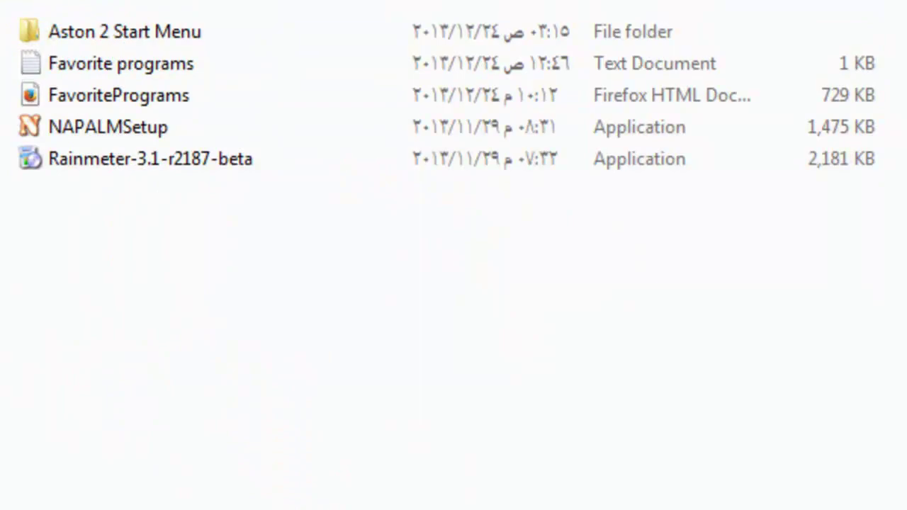
key("alt+F4")
Step: Refresh the desktop several times
right_click(363, 166)
left_click(404, 200)
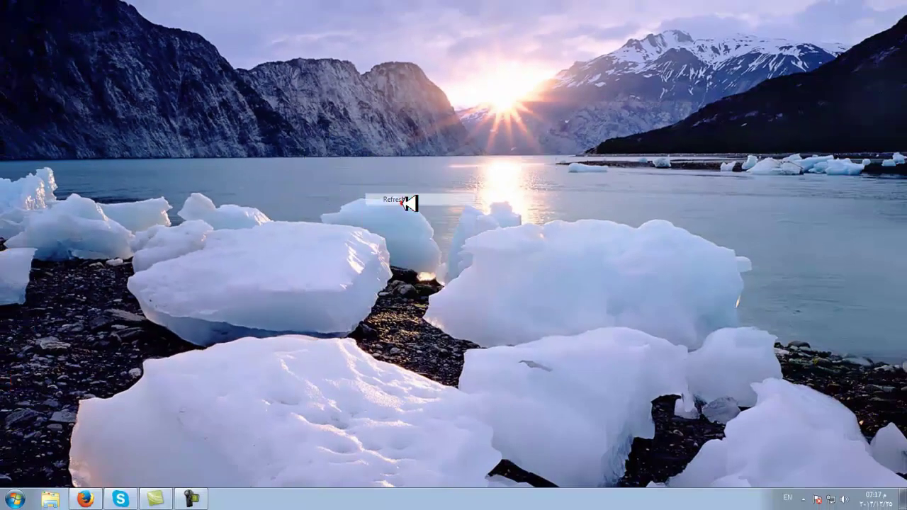
right_click(392, 234)
left_click(458, 259)
right_click(433, 245)
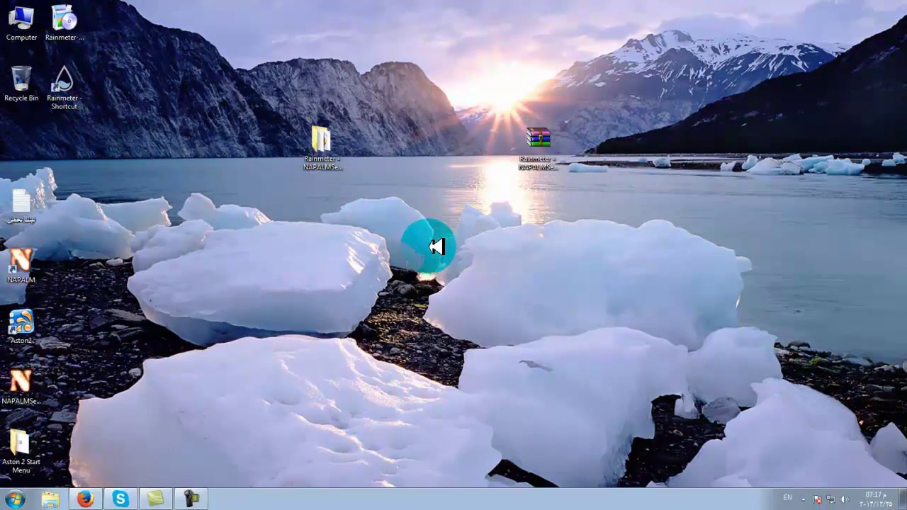
left_click(455, 276)
left_click(412, 234)
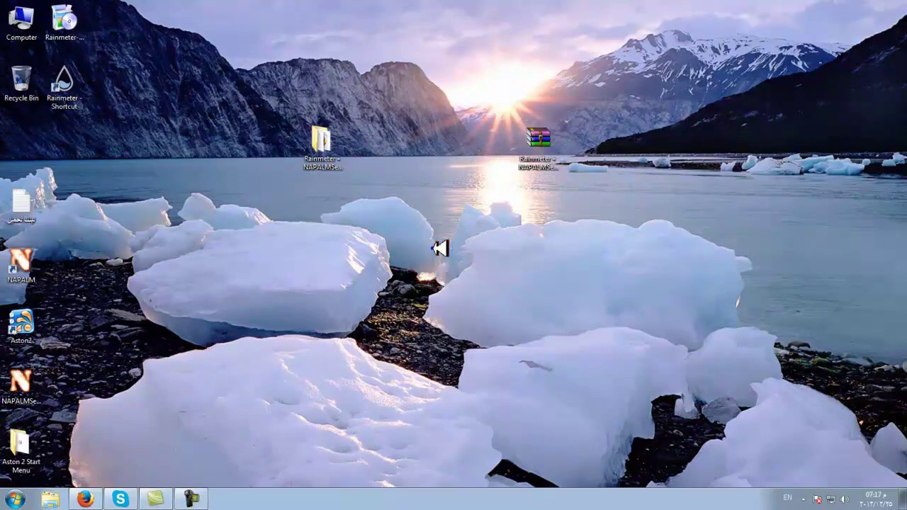
right_click(439, 248)
left_click(478, 283)
right_click(430, 246)
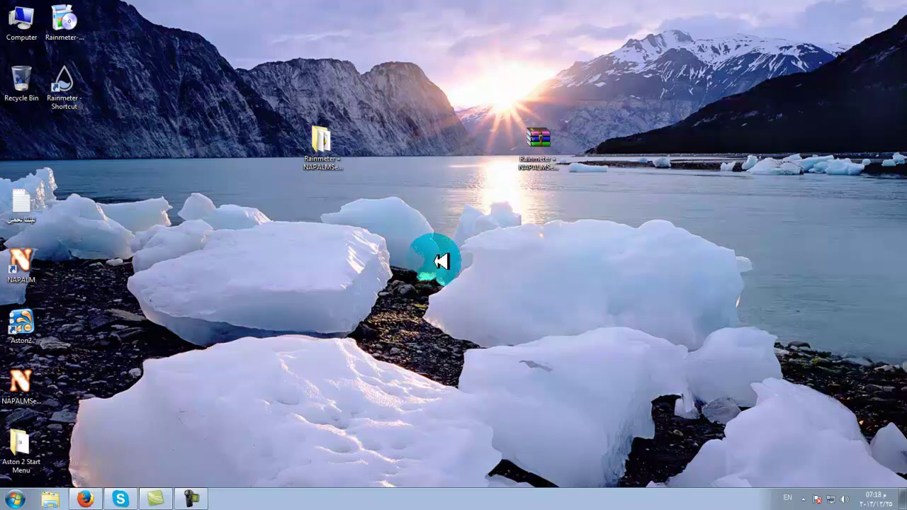
right_click(440, 261)
left_click(466, 291)
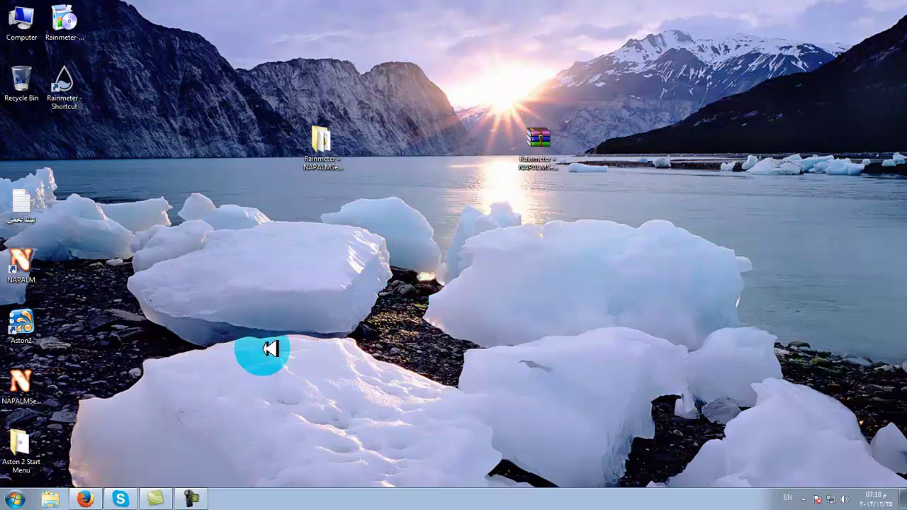